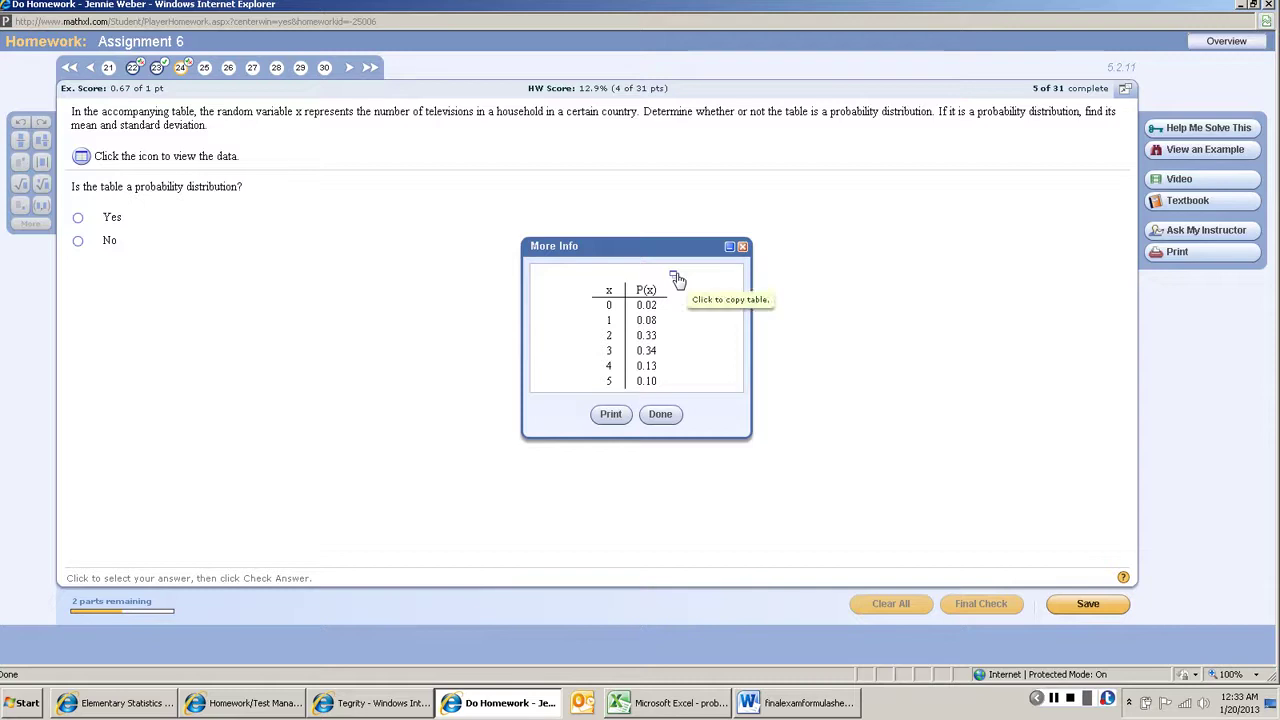
# Copy the x and P(x) data table from the homework question and paste it into the Excel worksheet at cell A1
pyautogui.click(675, 277)
pyautogui.click(745, 297)
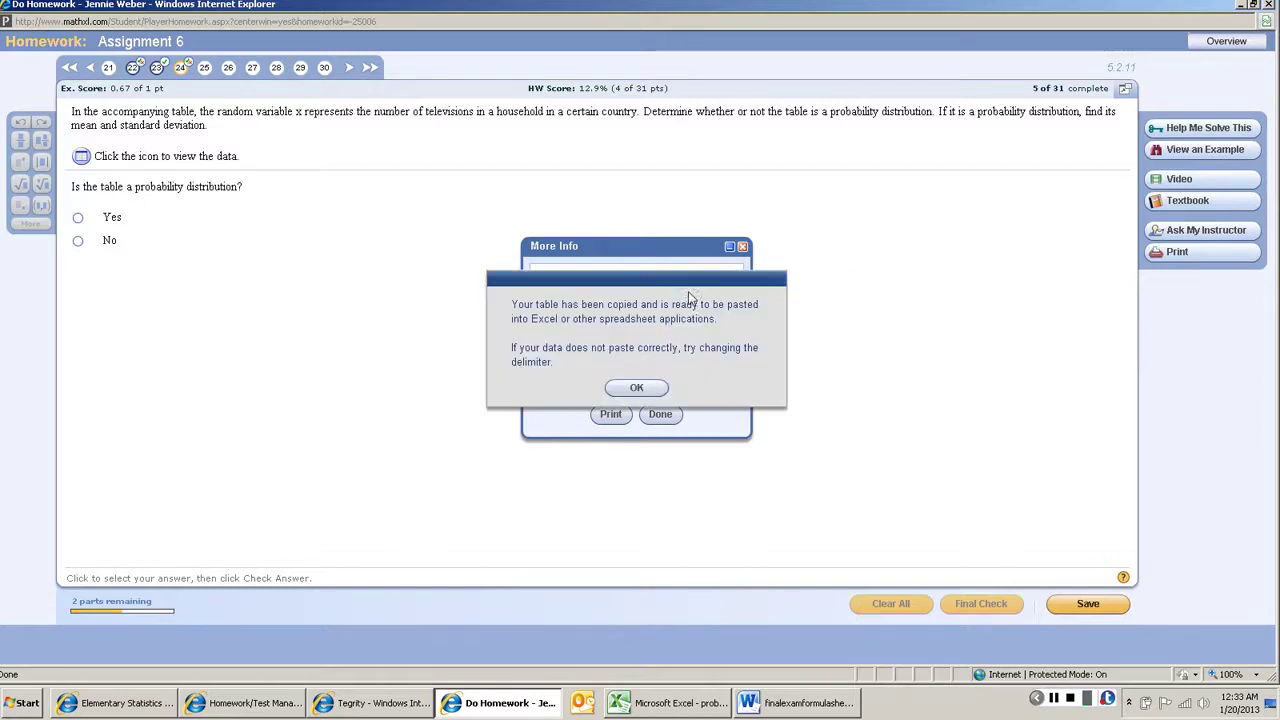
pyautogui.click(645, 386)
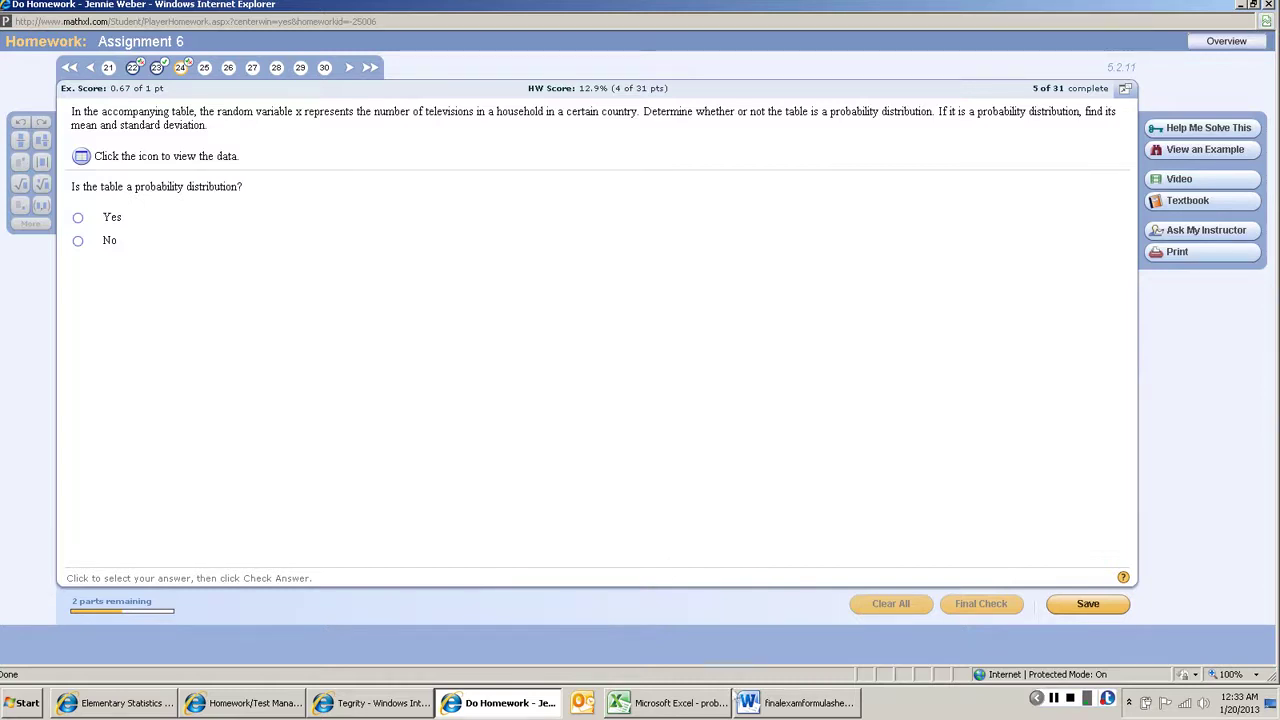
pyautogui.click(704, 704)
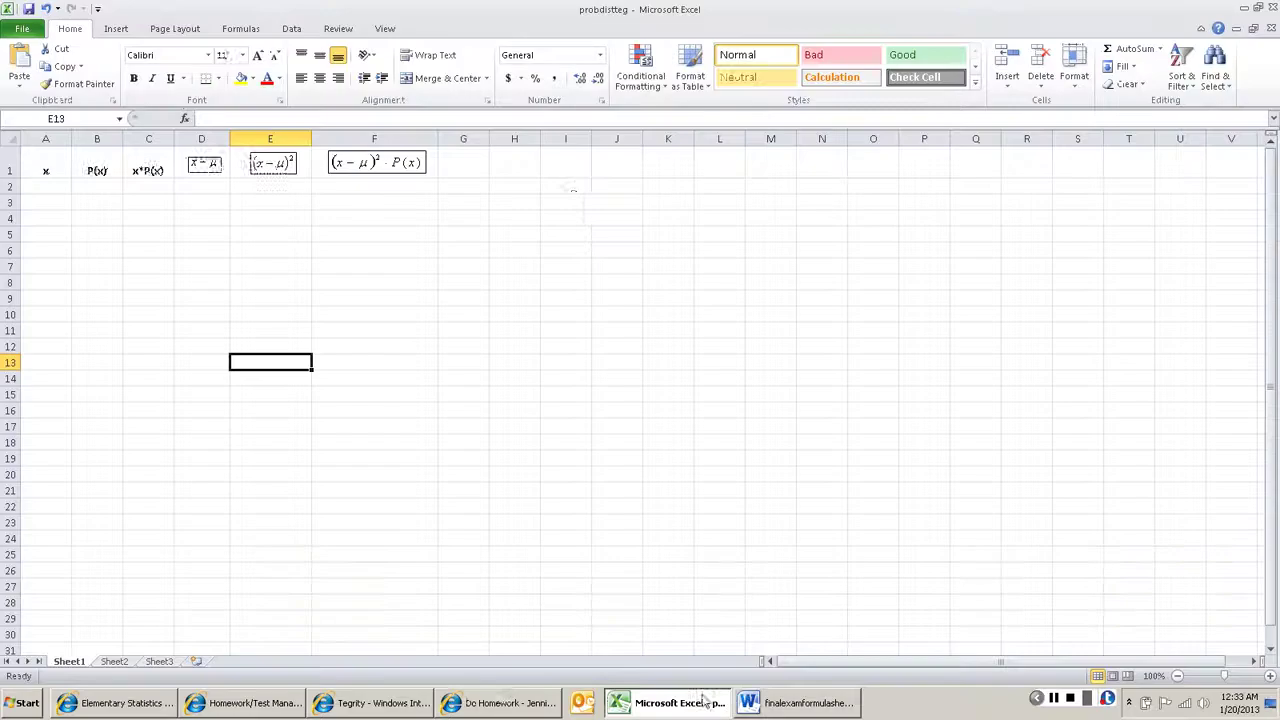
pyautogui.click(34, 163)
pyautogui.hotkey('ctrl', 'v')
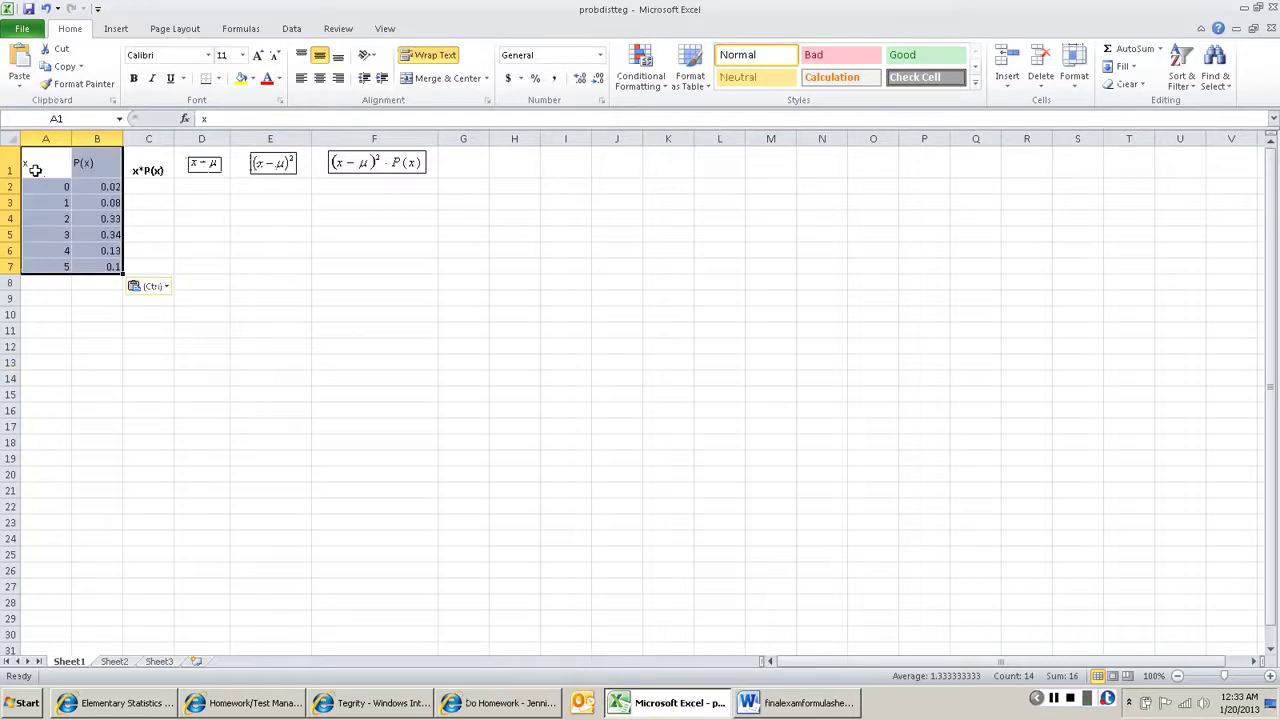
# Make the x and P(x) headers in A1:B1 bold and centered
pyautogui.click(94, 311)
pyautogui.moveTo(92, 163); pyautogui.dragTo(41, 160)
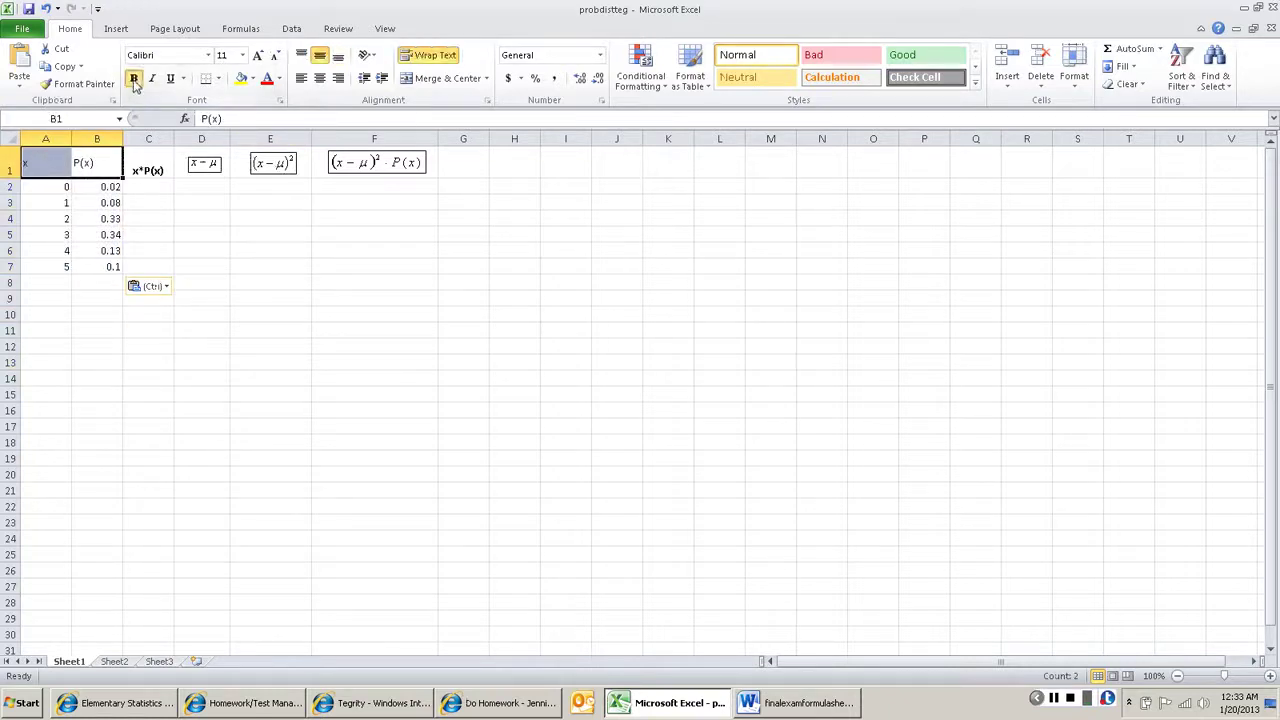
pyautogui.click(100, 333)
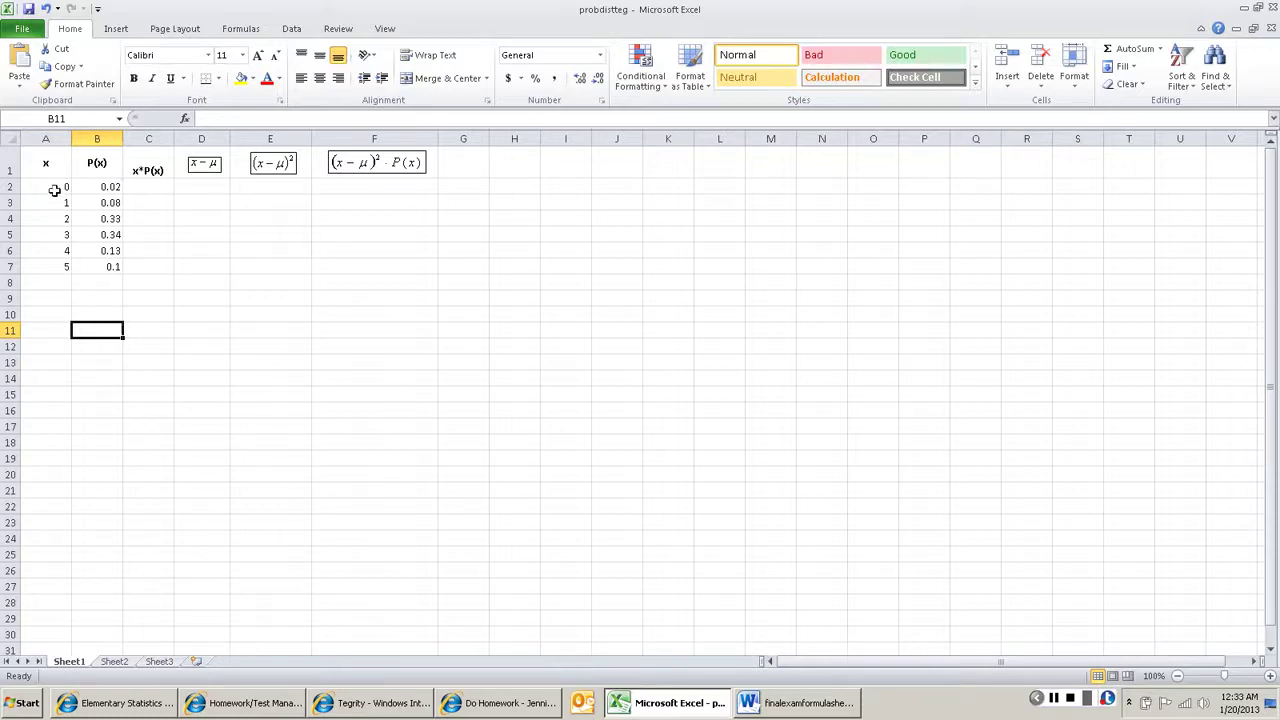
# Total the P(x) probabilities in cell B8 with the formula =sum(b2:b7)
pyautogui.hotkey('alt', 'Tab')
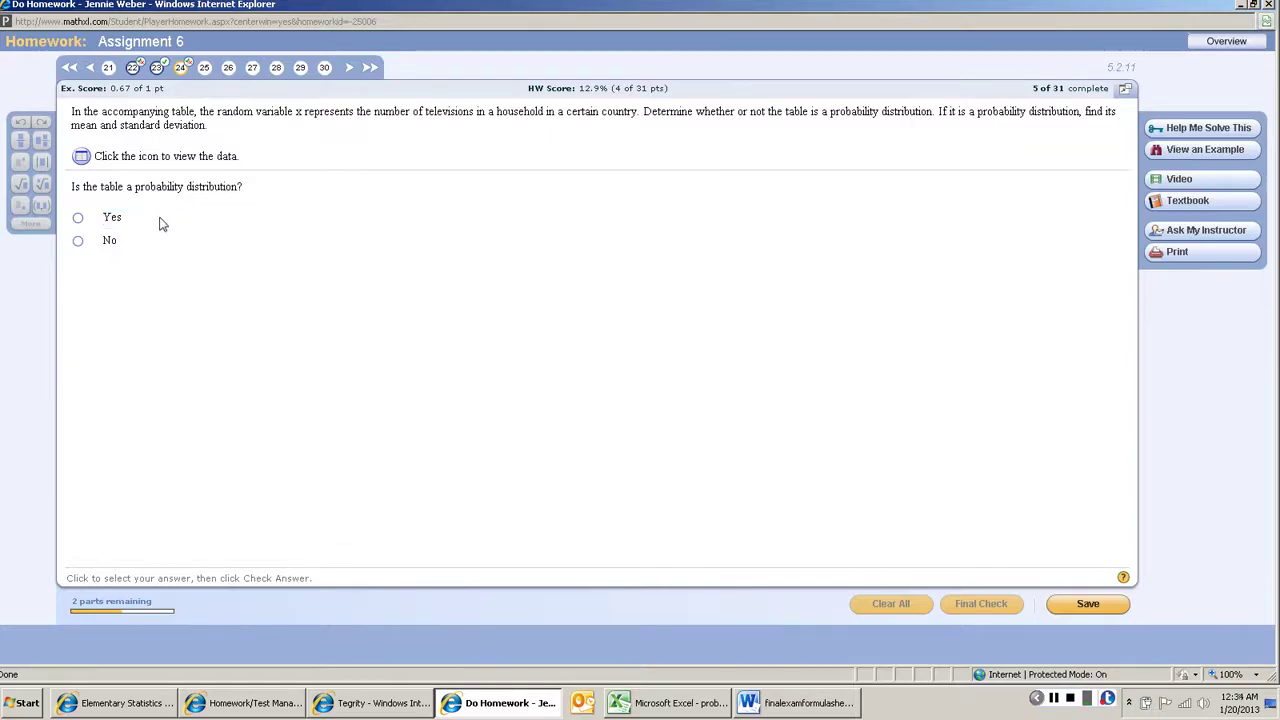
pyautogui.hotkey('alt', 'Tab')
pyautogui.click(113, 281)
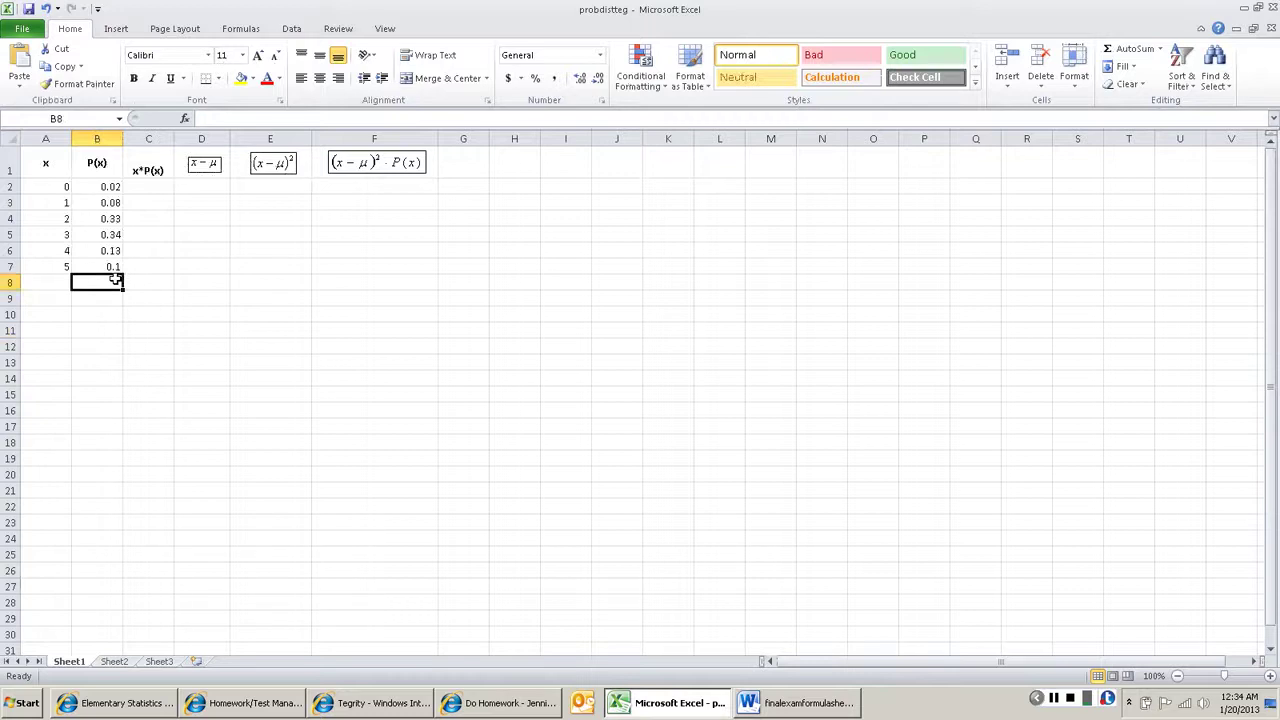
pyautogui.write('=')
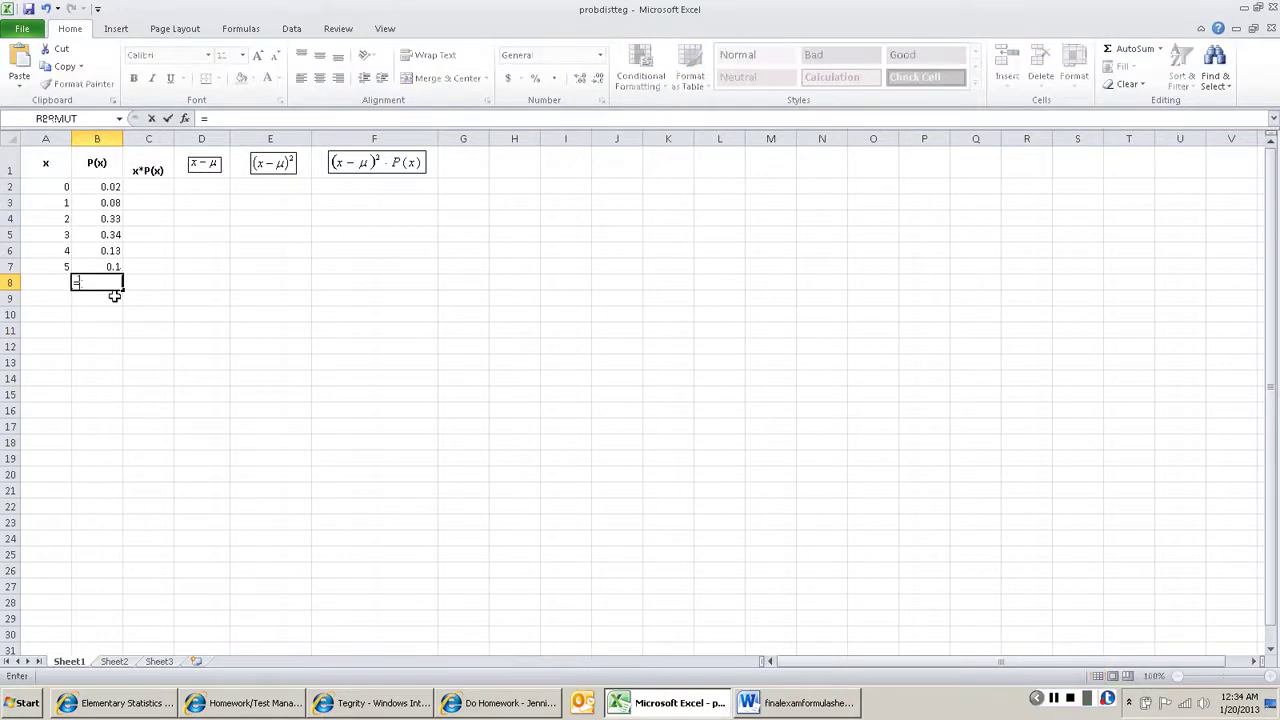
pyautogui.write('sum(')
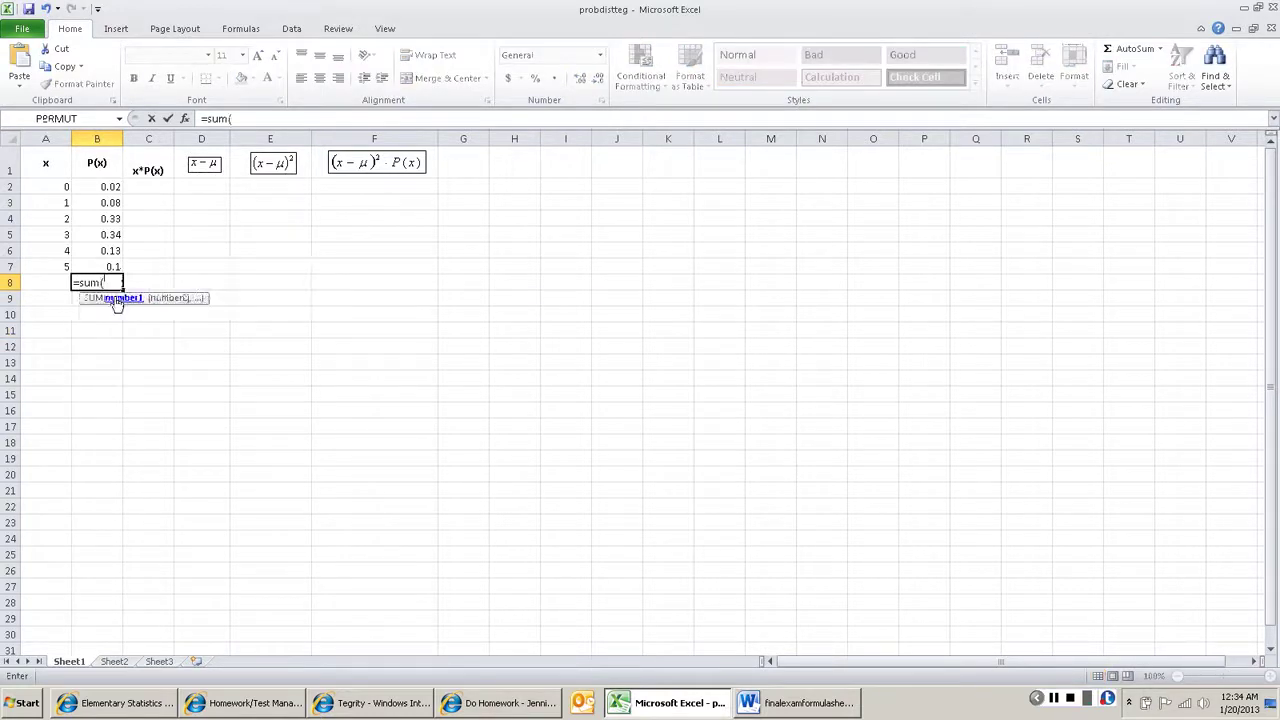
pyautogui.write('b2:b7)')
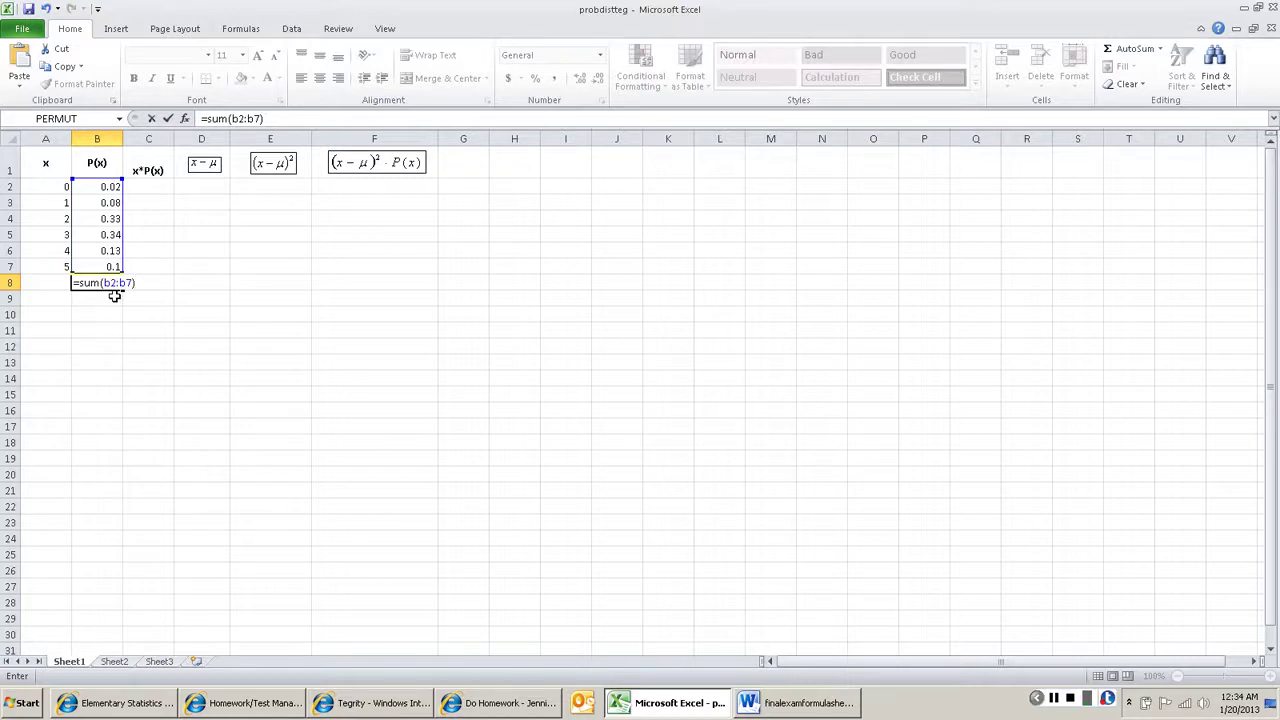
pyautogui.press('Return')
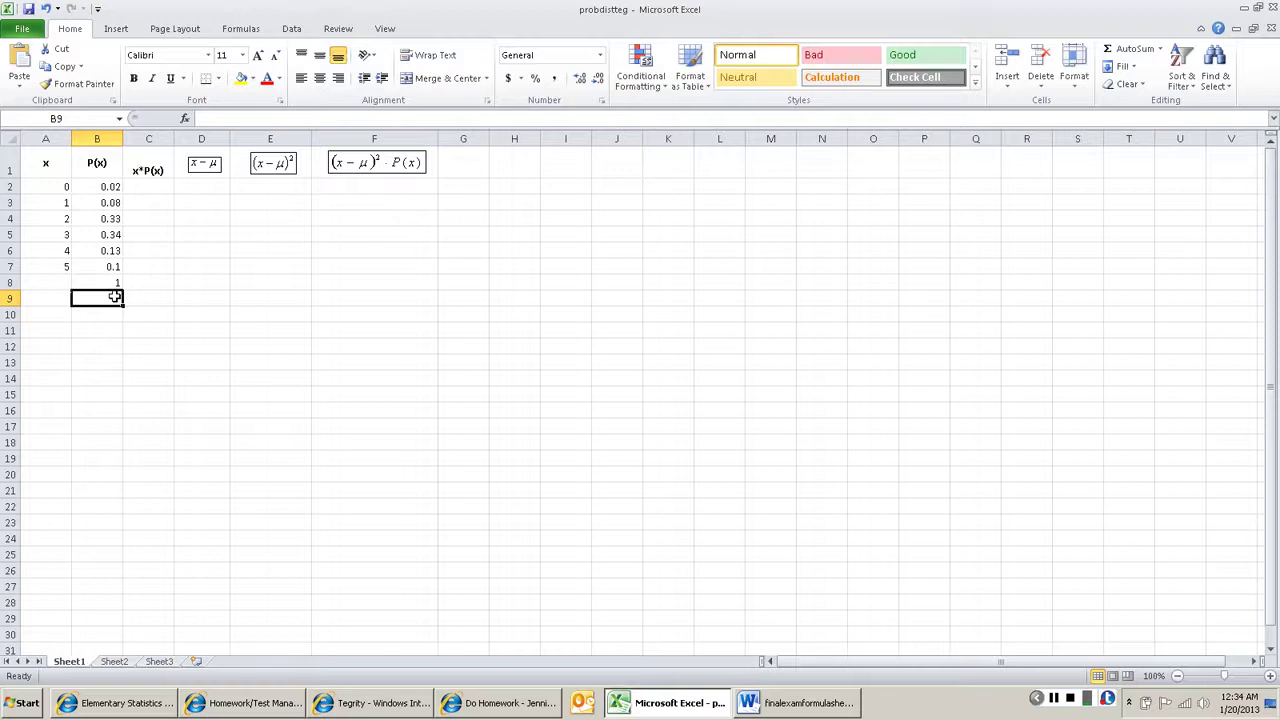
# Examine the individual P(x) values in column B and their total against the requirements for a probability distribution
pyautogui.press('Up')
pyautogui.press('Up')
pyautogui.press('Up')
pyautogui.press('Up')
pyautogui.press('Up')
pyautogui.press('Up')
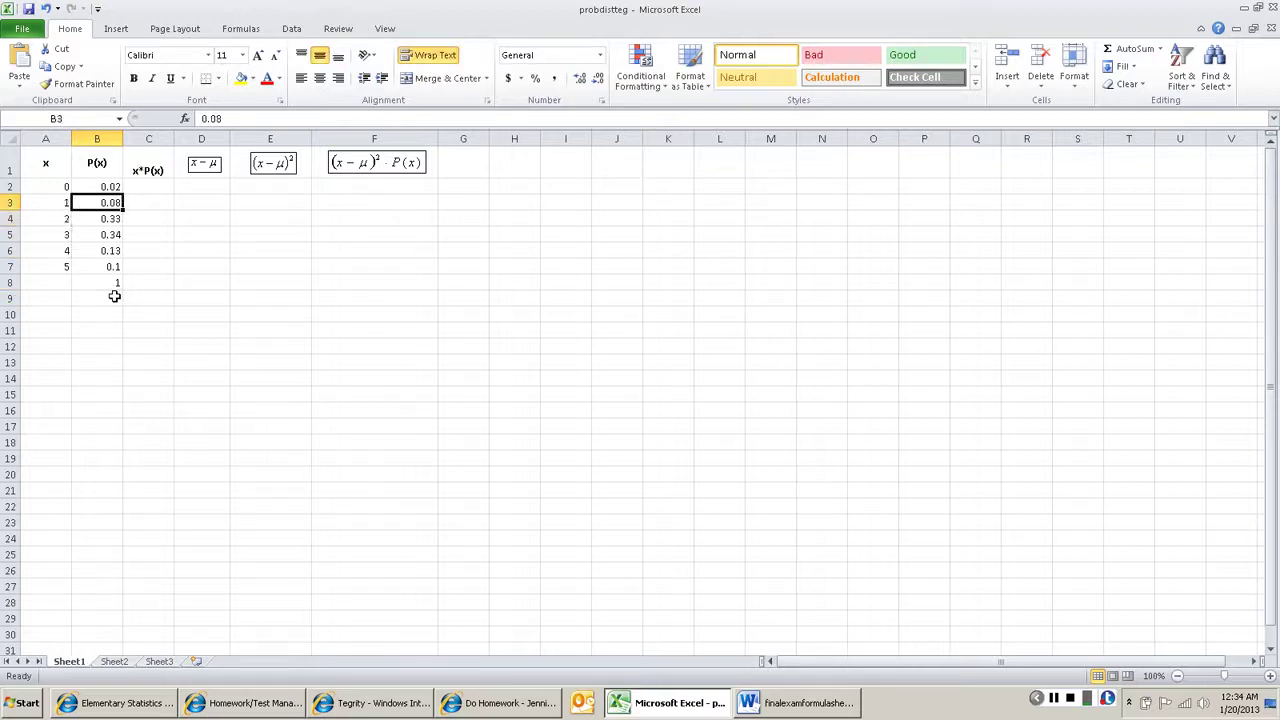
pyautogui.press('Down')
pyautogui.press('Down')
pyautogui.press('Down')
pyautogui.press('Down')
pyautogui.press('Down')
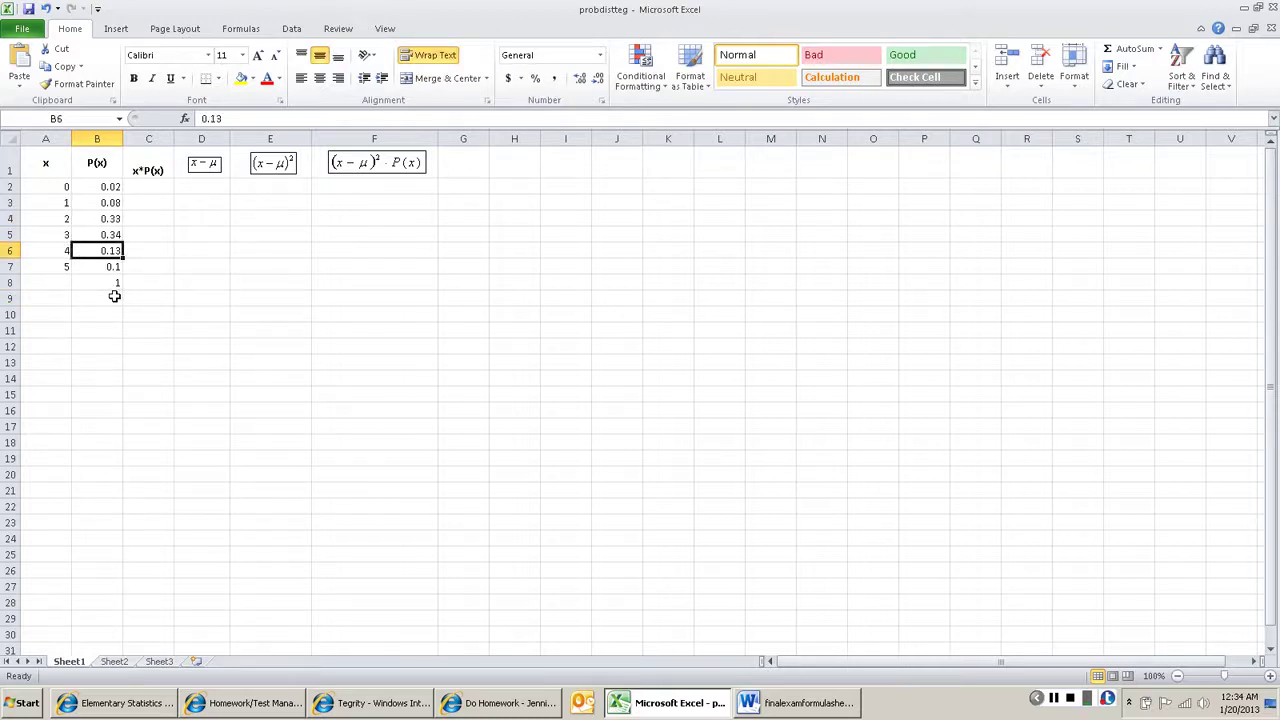
# Switch to the homework in Internet Explorer, answer Yes to whether the table is a probability distribution, and check the answer
pyautogui.hotkey('alt', 'Tab')
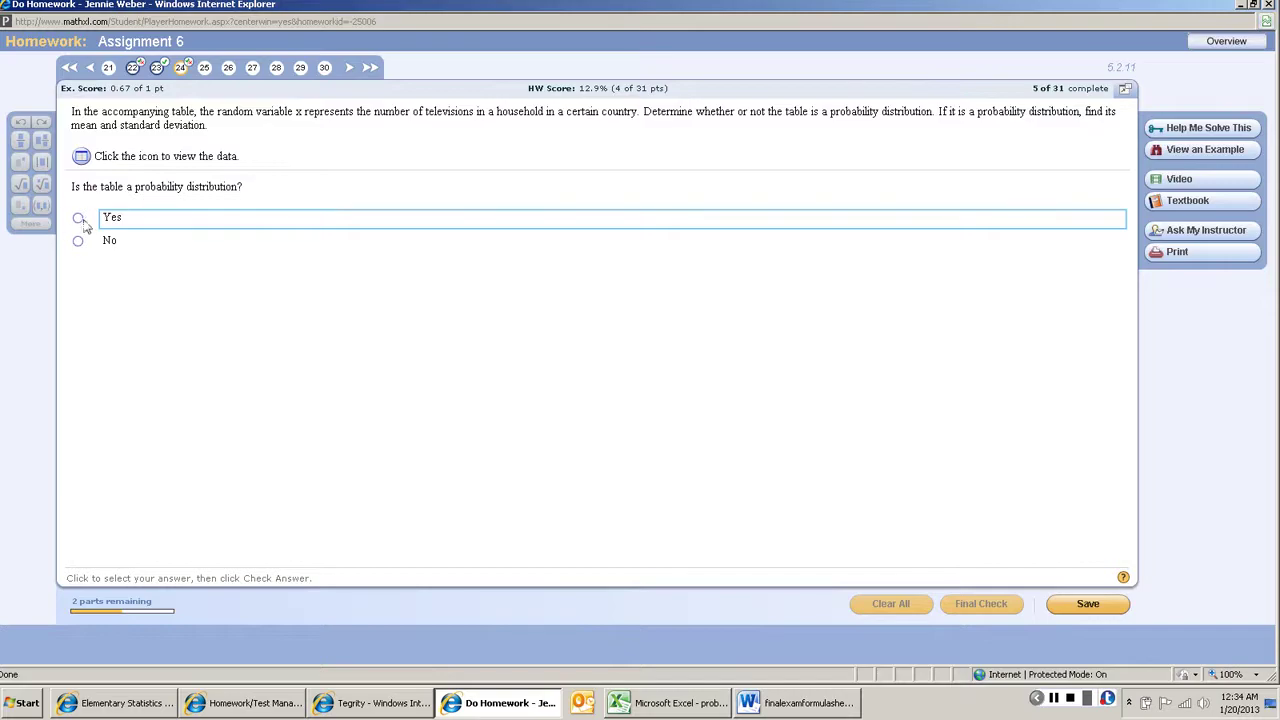
pyautogui.click(79, 218)
pyautogui.click(970, 603)
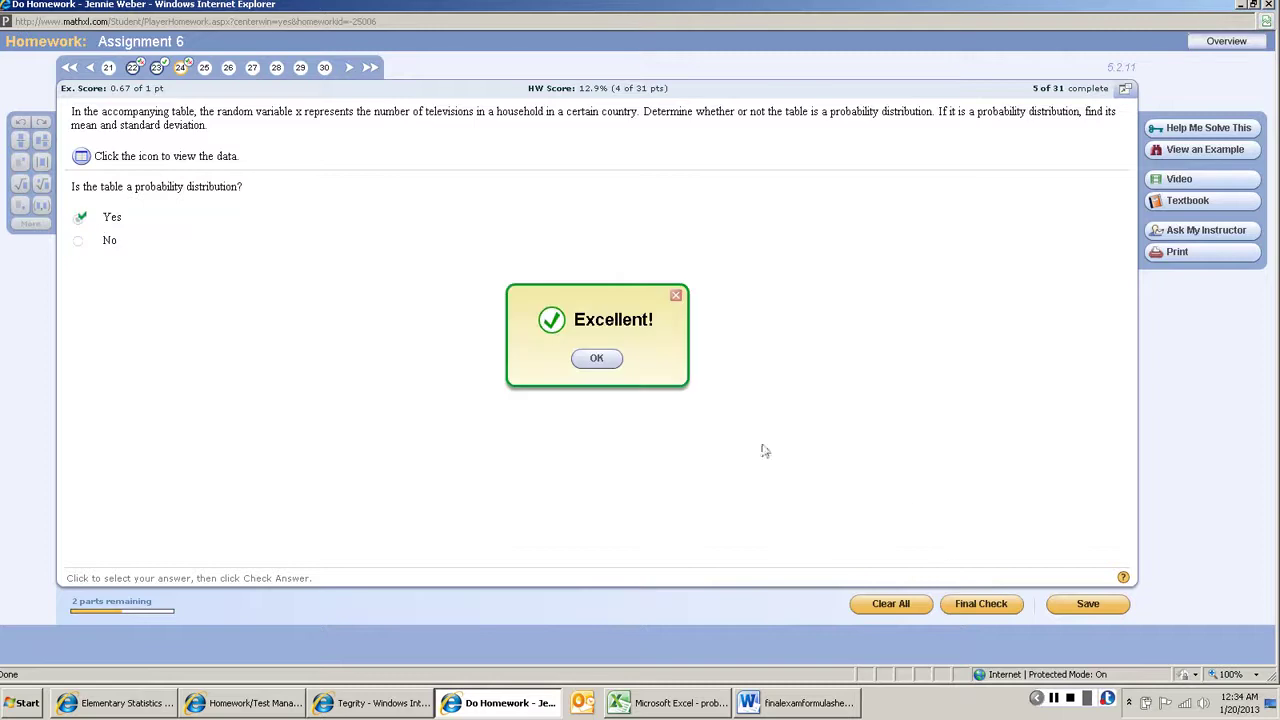
pyautogui.click(601, 358)
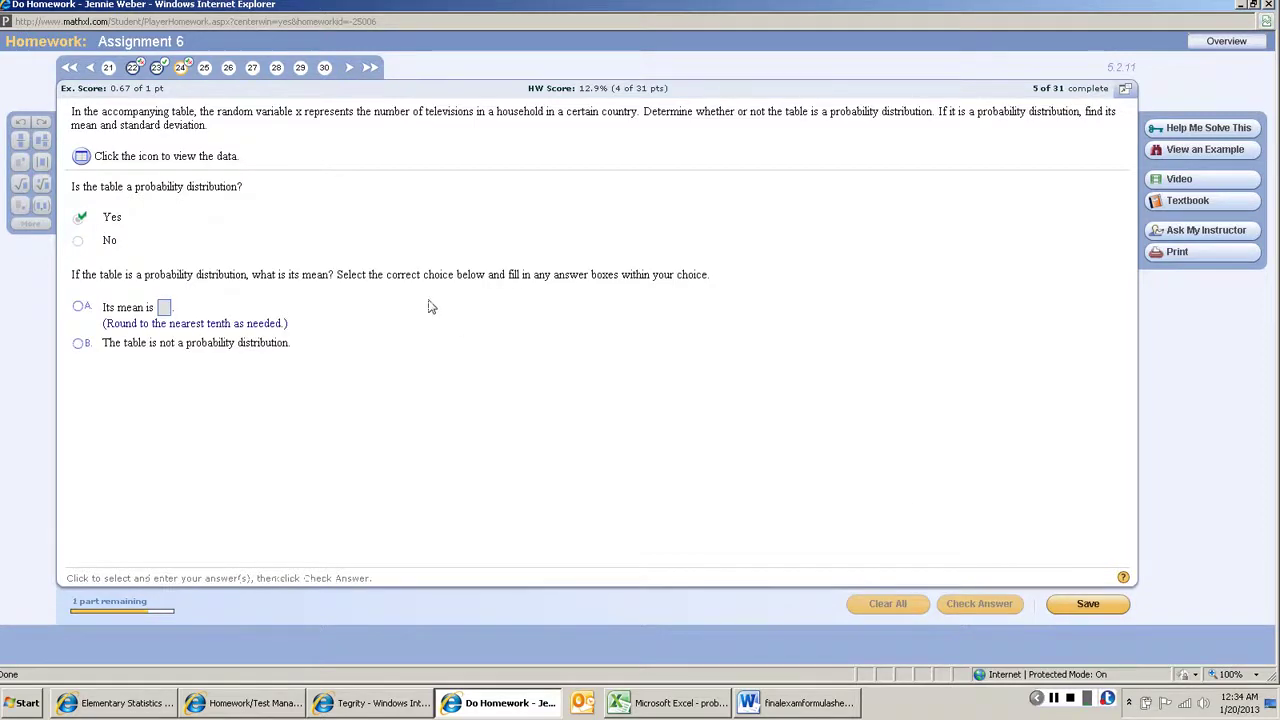
# Look up the mean of a probability distribution formula in the finalexamformulasheet document in Word
pyautogui.hotkey('alt', 'Tab')
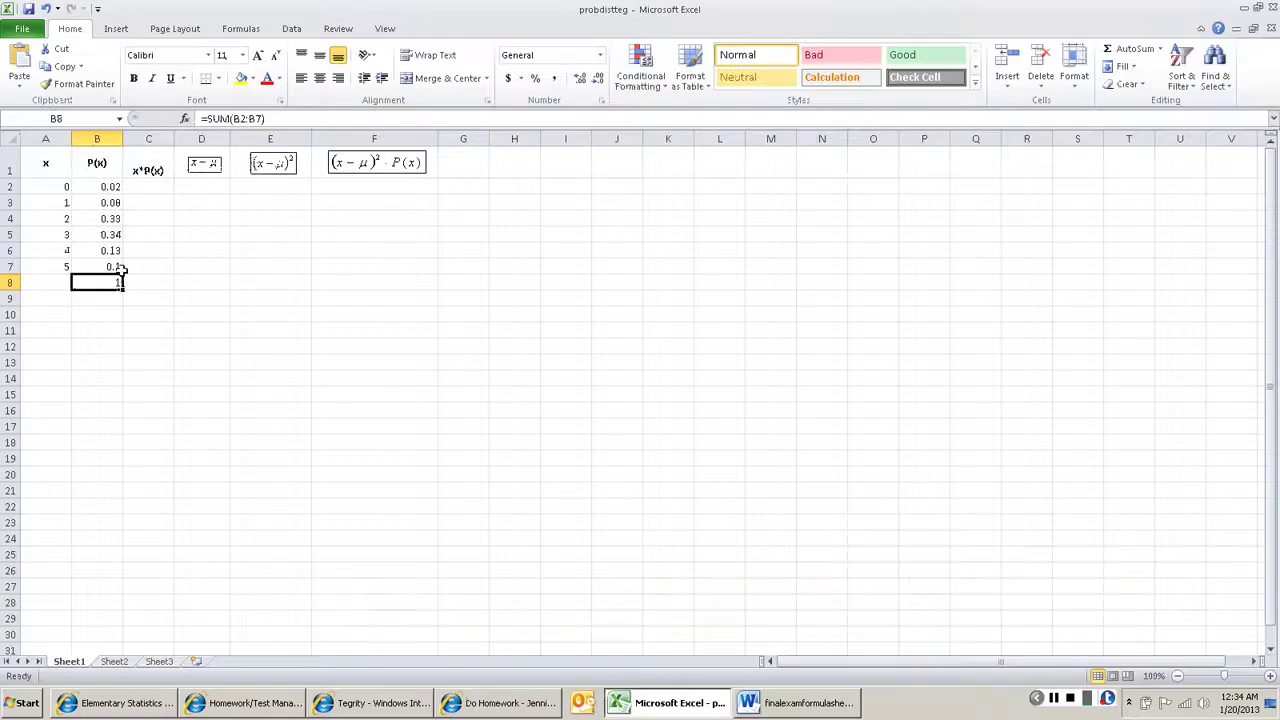
pyautogui.click(830, 706)
pyautogui.scroll(-3, 848, 572)
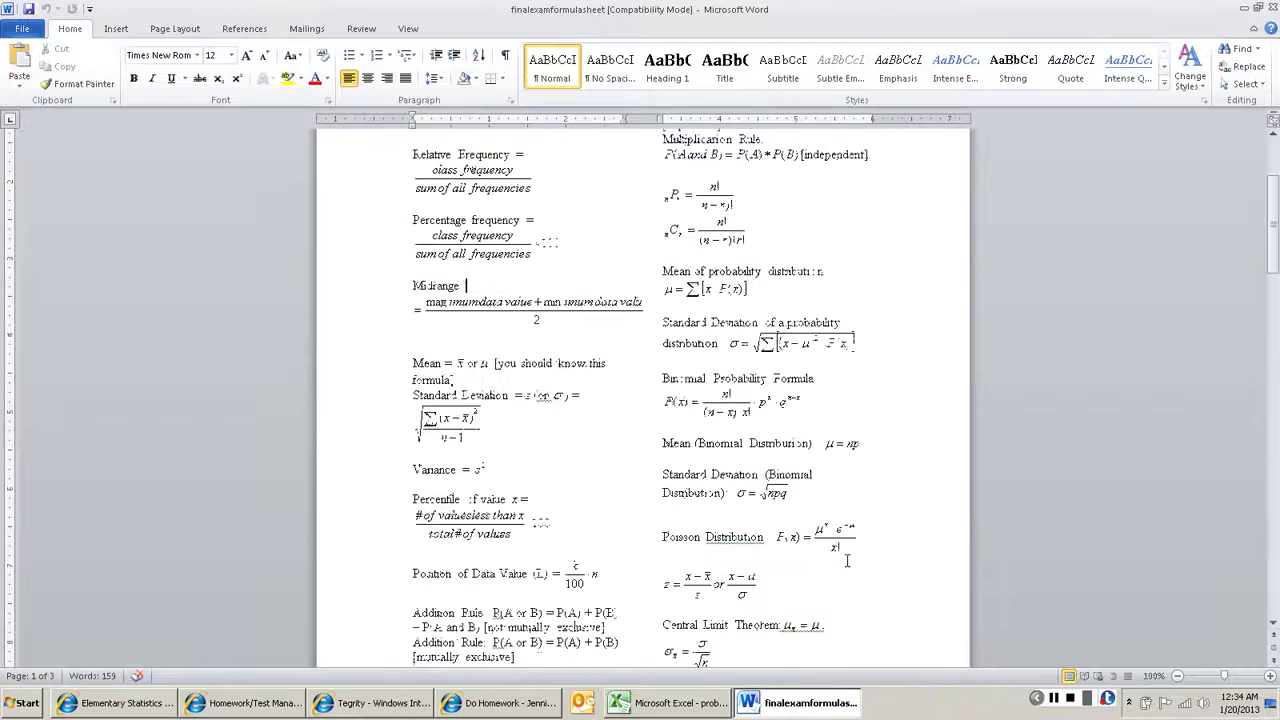
pyautogui.scroll(3, 846, 562)
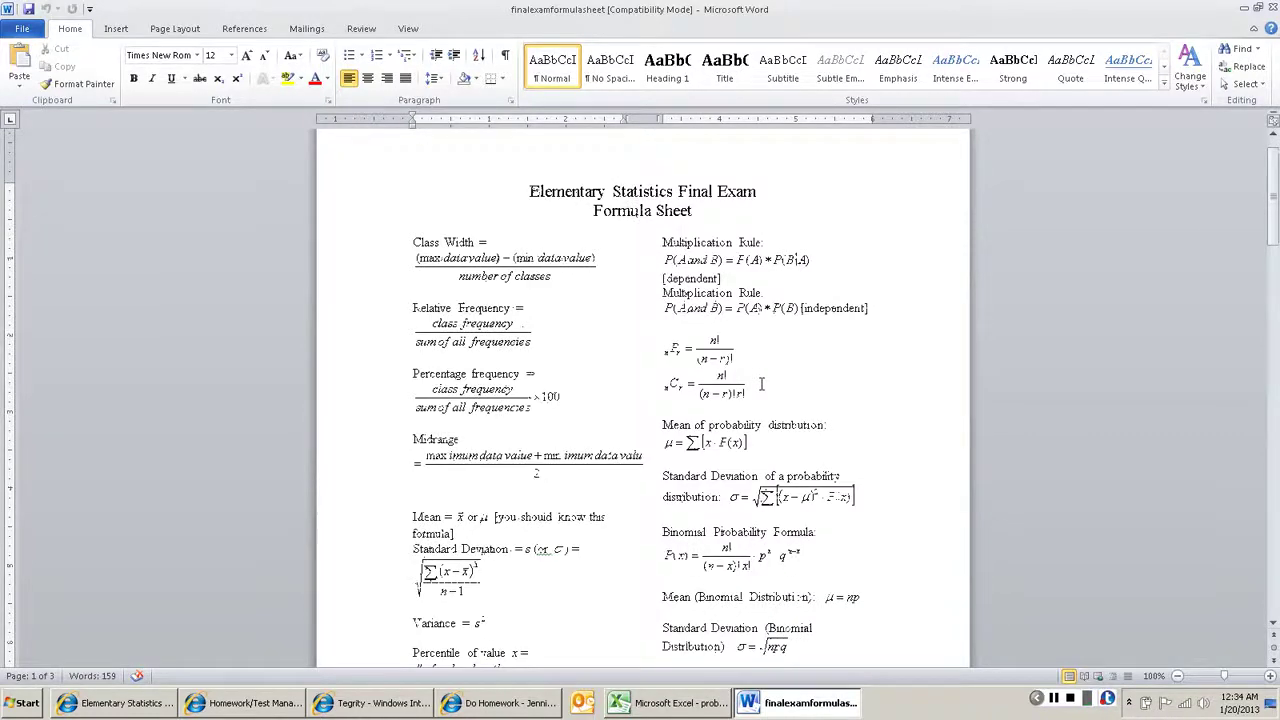
pyautogui.scroll(-3, 760, 384)
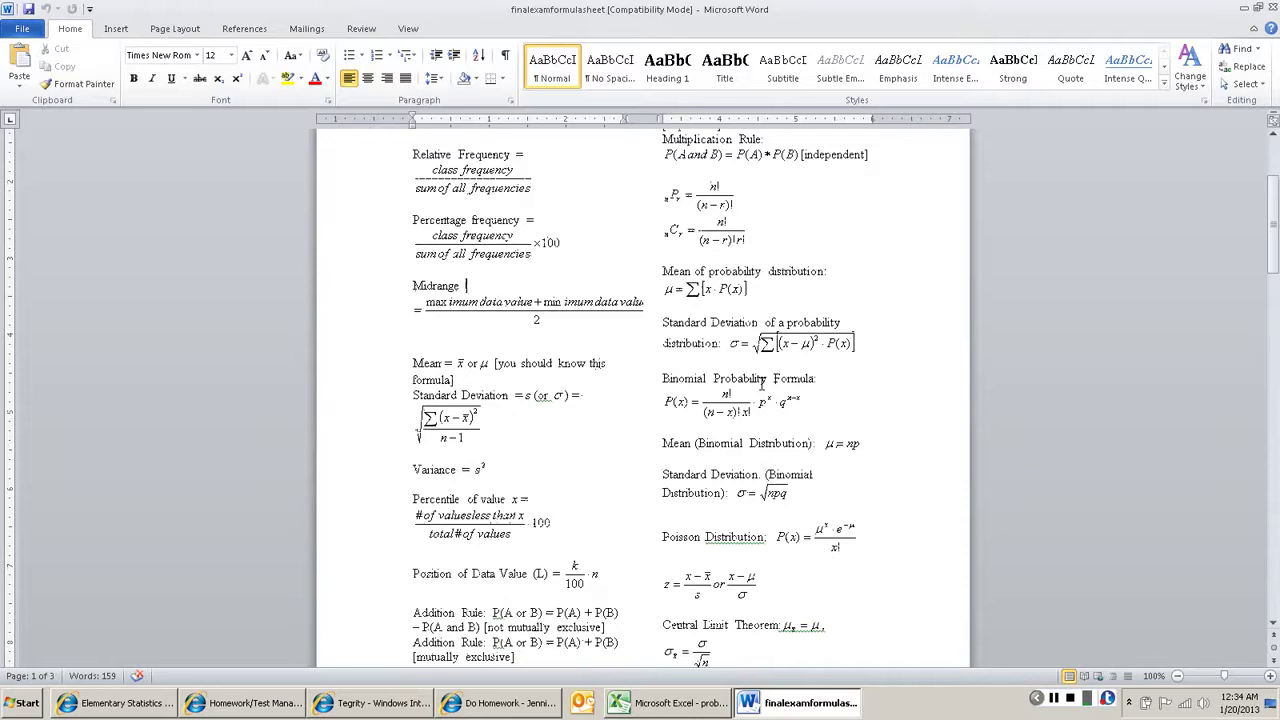
pyautogui.click(760, 287)
# Switch back to Excel and enter the formula =a2*b2 in cell C2 of the x*P(x) column
pyautogui.click(680, 703)
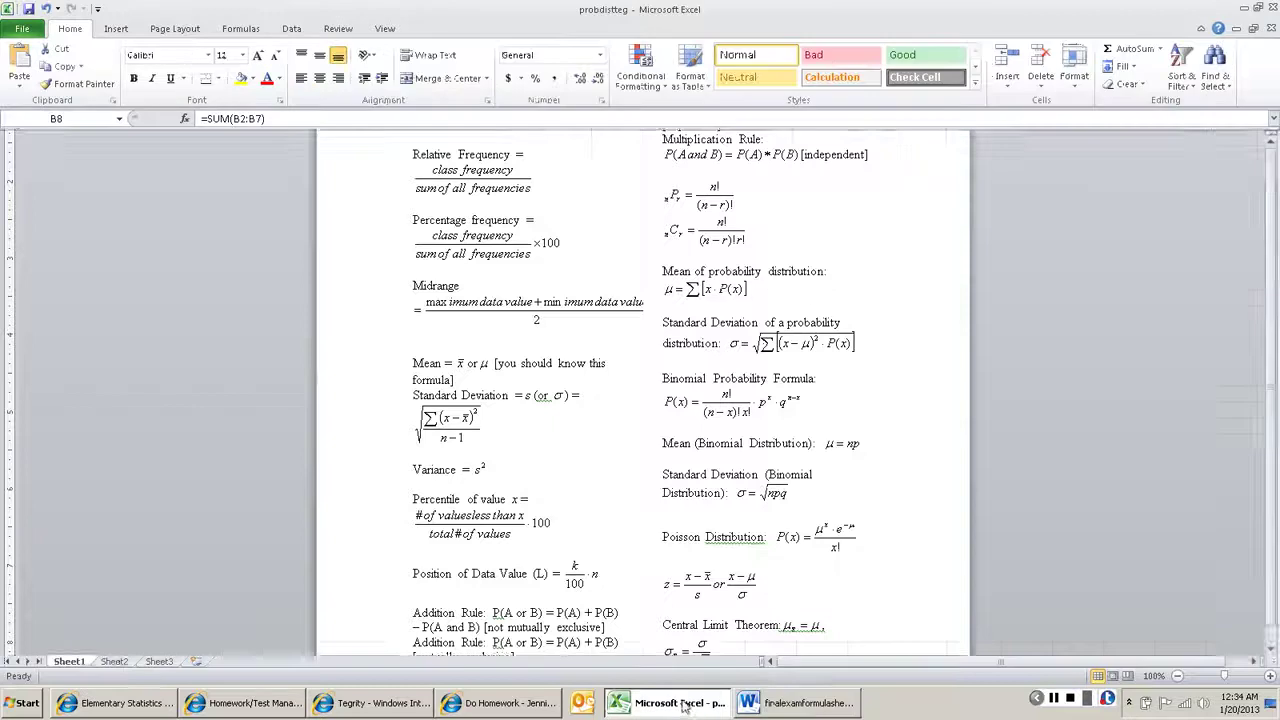
pyautogui.click(46, 161)
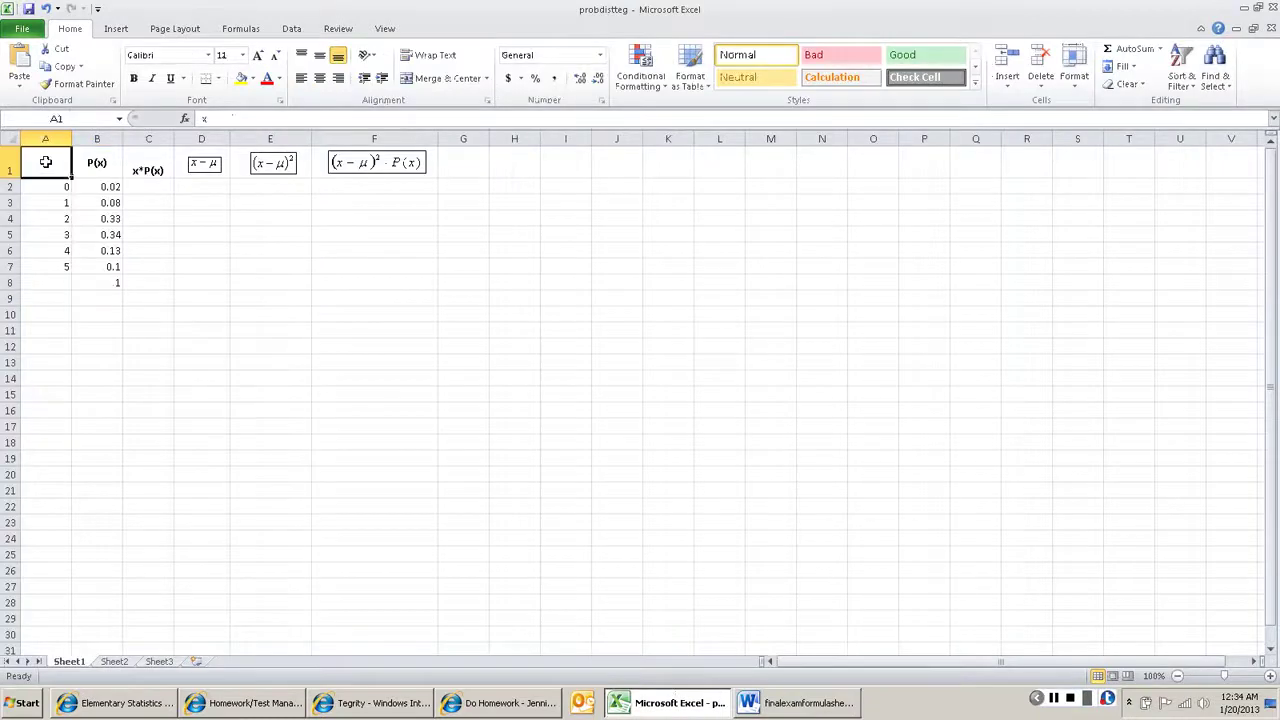
pyautogui.click(82, 161)
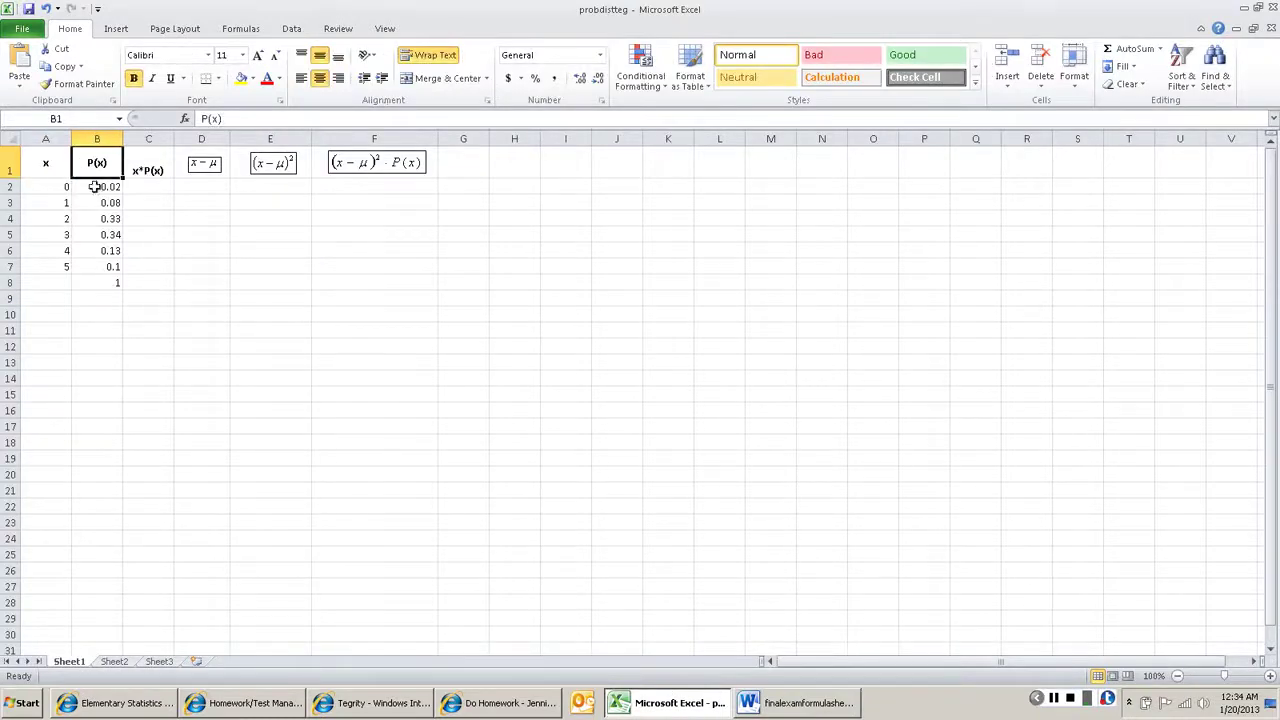
pyautogui.click(147, 184)
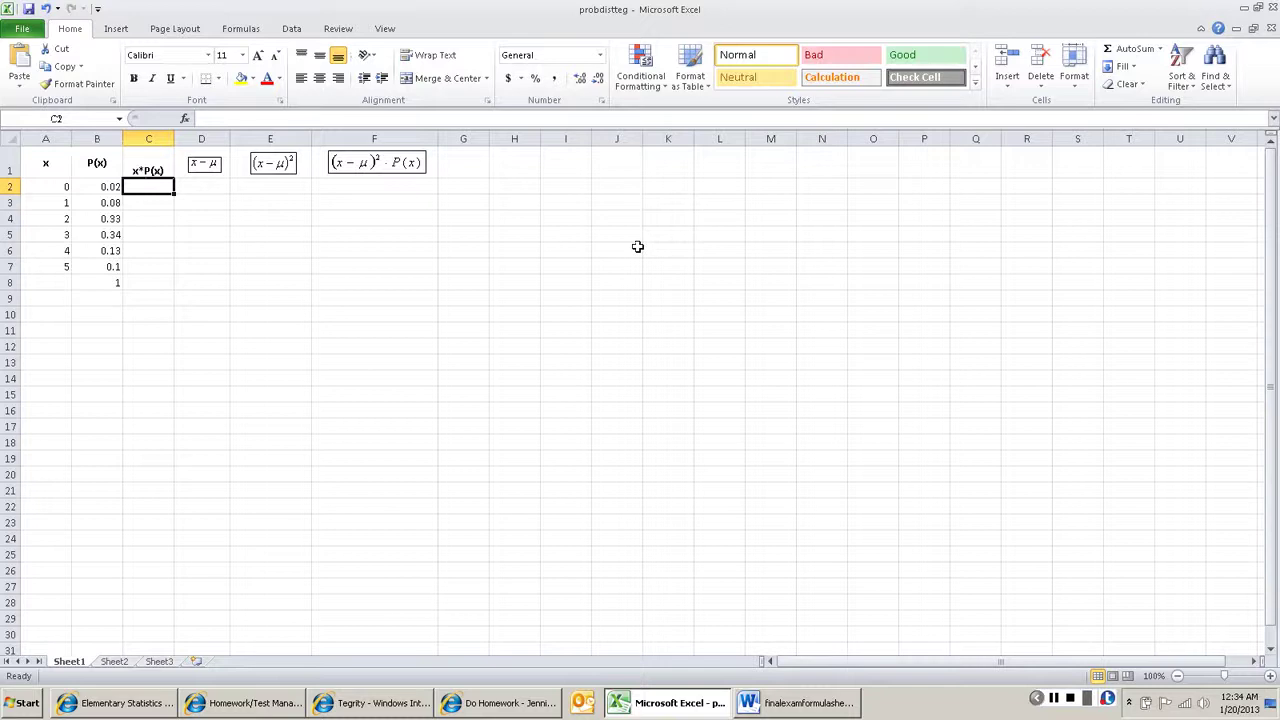
pyautogui.write('=')
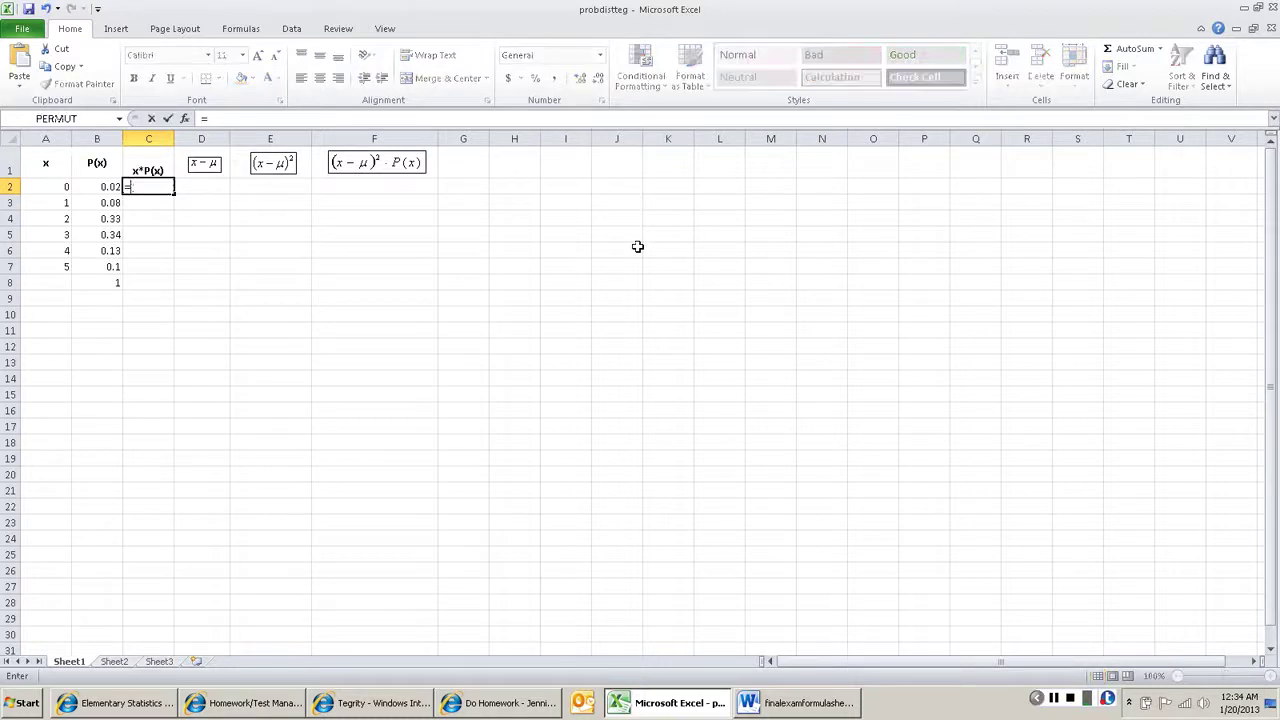
pyautogui.write('a2')
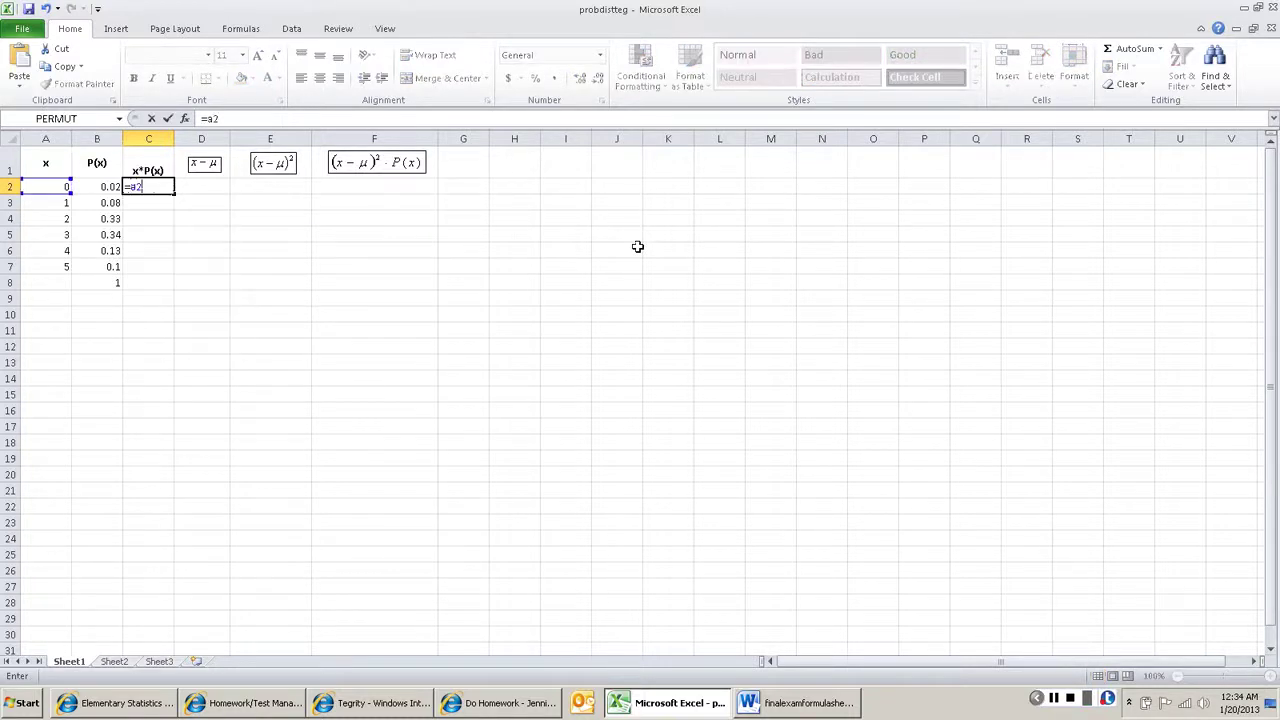
pyautogui.write(':')
pyautogui.press('BackSpace')
pyautogui.write('*b2')
pyautogui.press('Return')
# Fill the x*P(x) formula from C2 down through C7
pyautogui.press('Up')
pyautogui.hotkey('shift', 'Down')
pyautogui.hotkey('shift', 'Down')
pyautogui.hotkey('shift', 'Down')
pyautogui.hotkey('shift', 'Down')
pyautogui.hotkey('shift', 'Down')
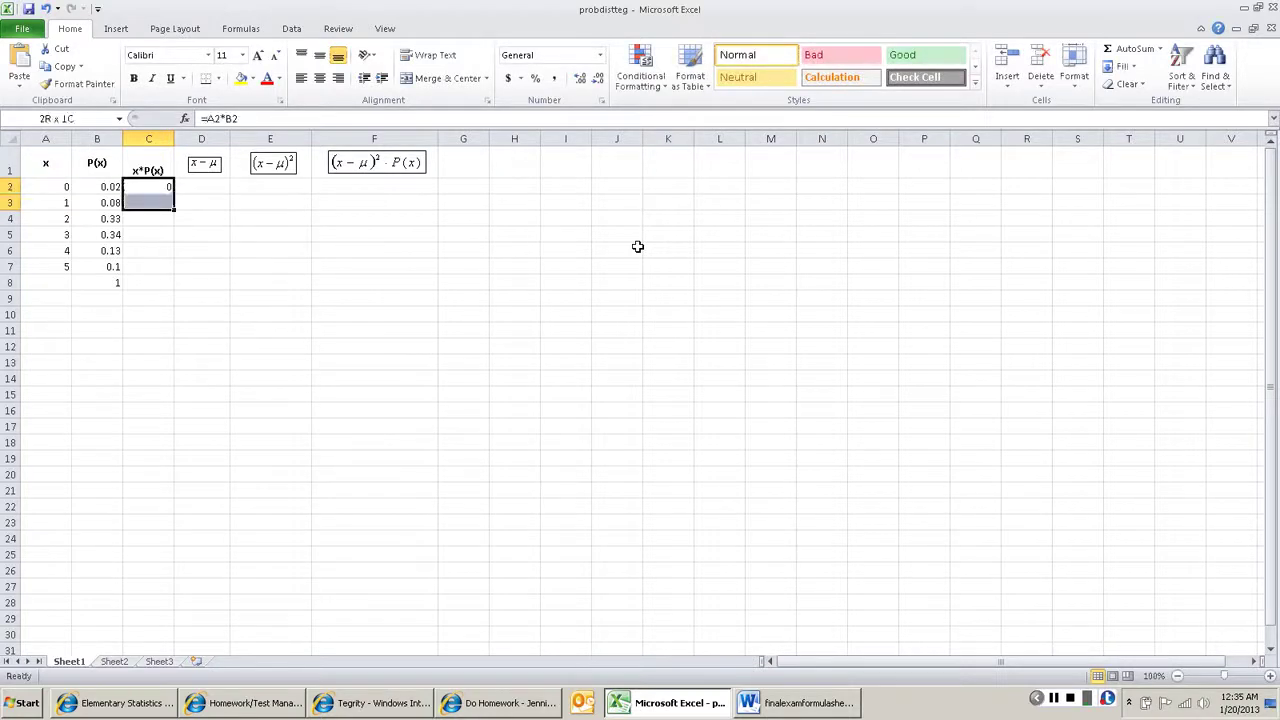
pyautogui.click(1119, 70)
pyautogui.click(1135, 86)
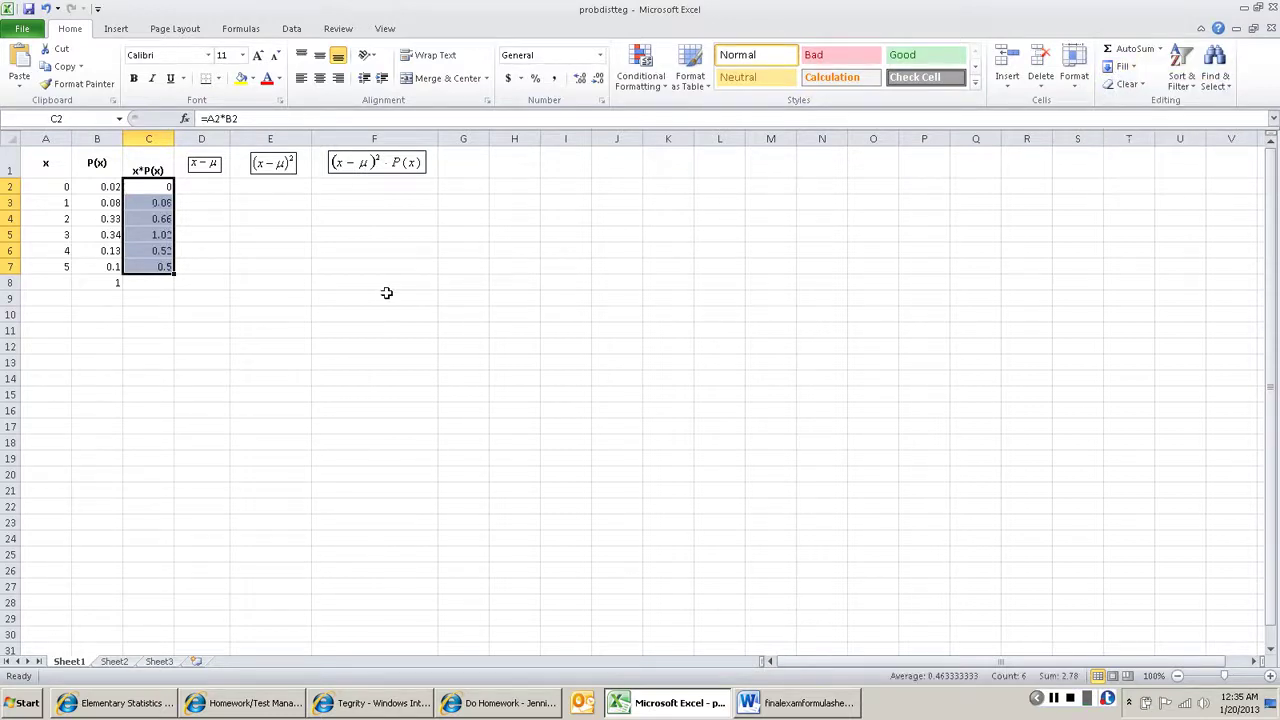
# Sum the x*P(x) products in cell C8 with the formula =sum(c2:c7)
pyautogui.click(154, 282)
pyautogui.write('=su')
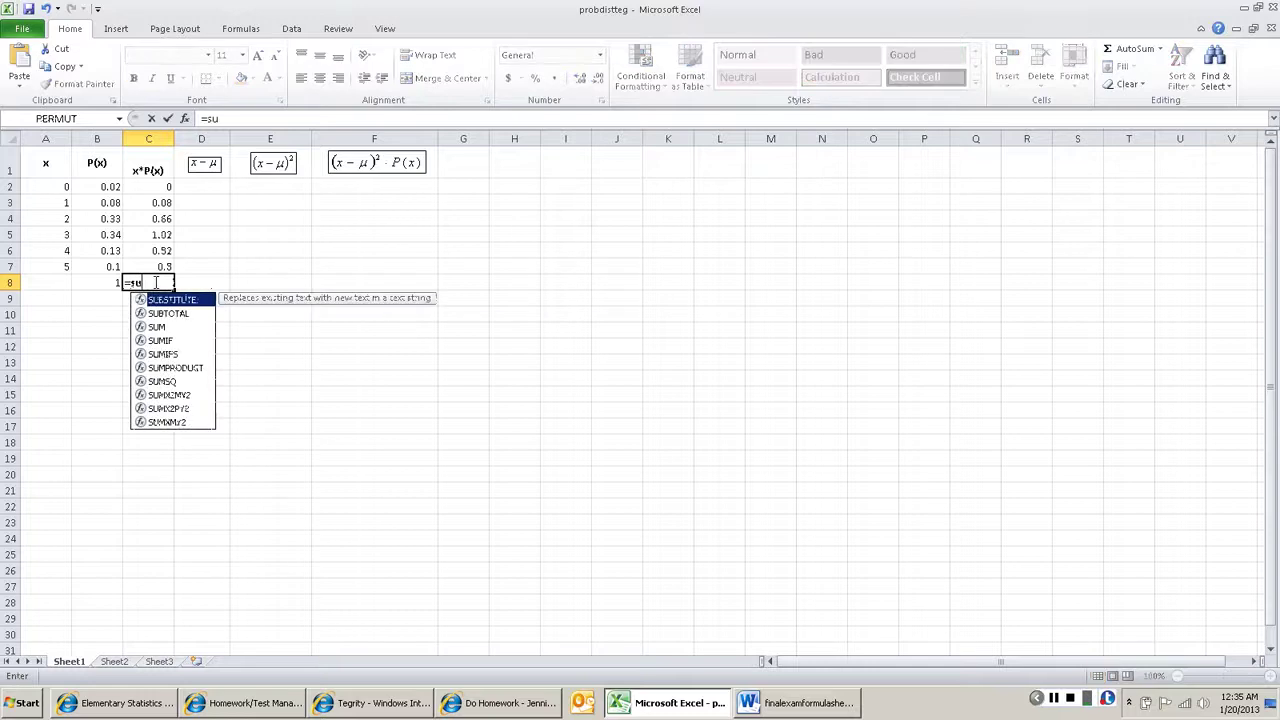
pyautogui.write('m(c')
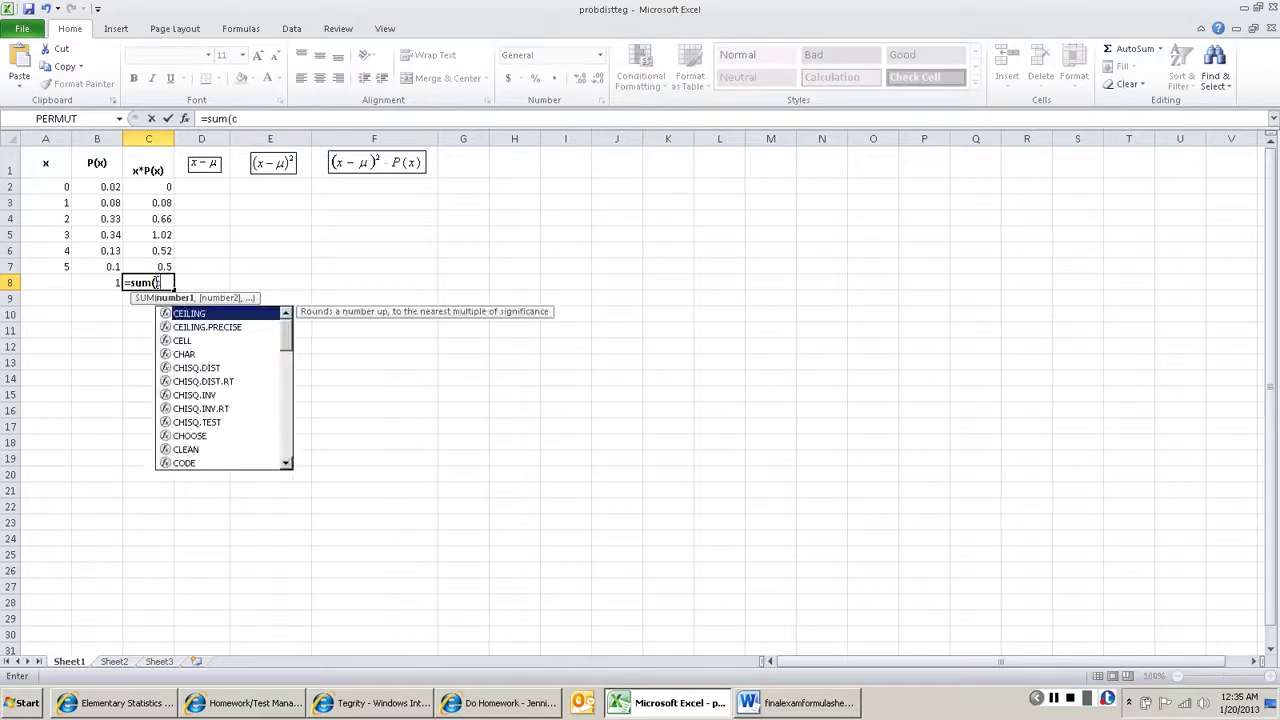
pyautogui.write('2:c7)')
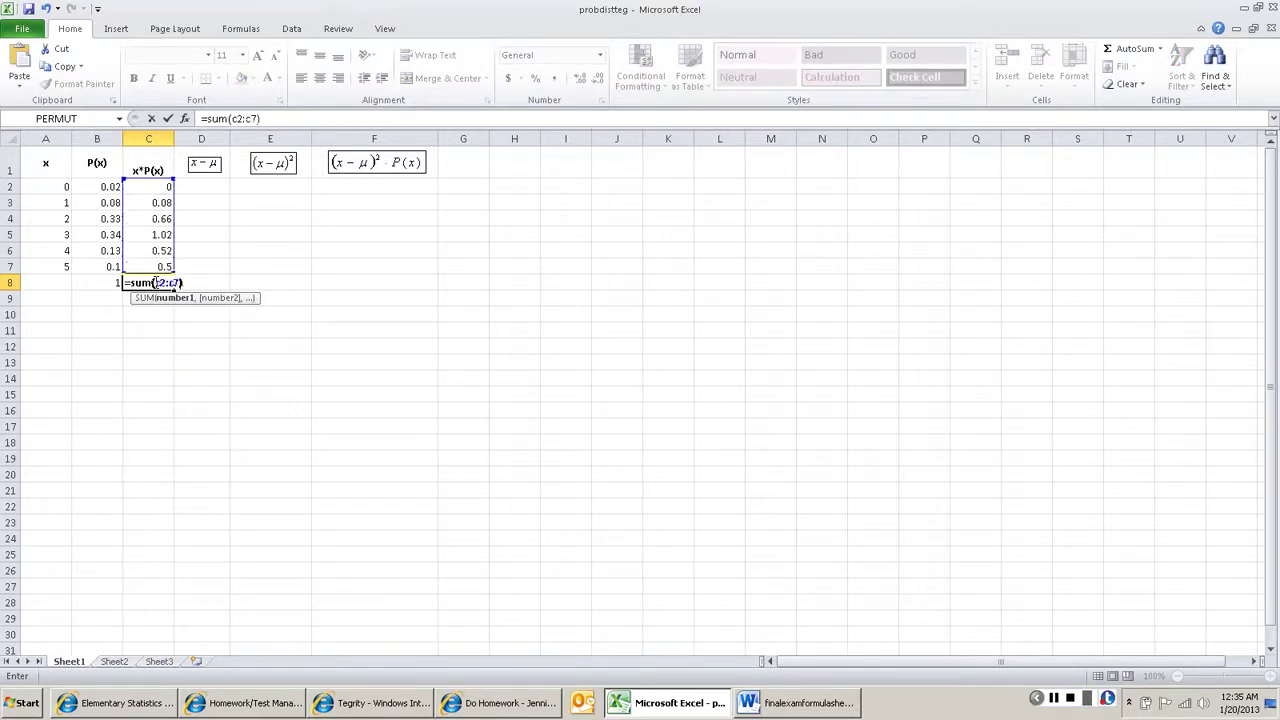
pyautogui.press('Return')
pyautogui.click(154, 282)
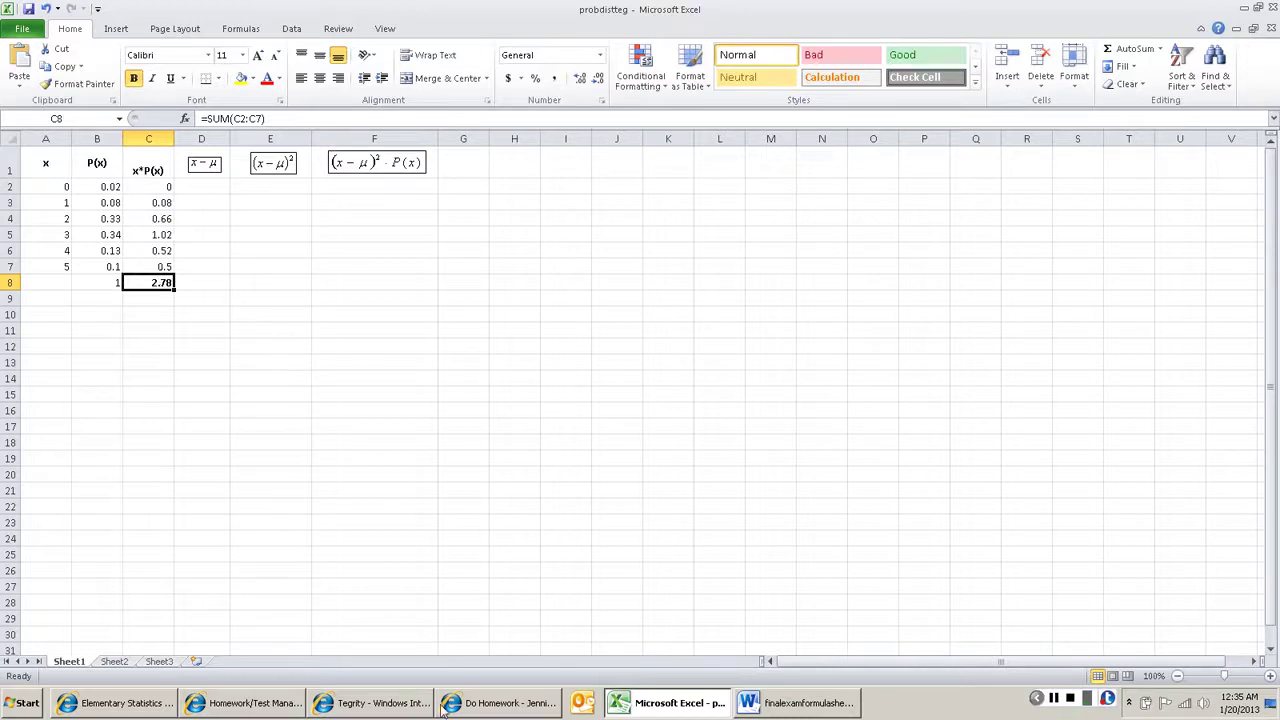
# Switch to the MathXL homework in Internet Explorer, choose the mean option, enter 2.8 and check the answer
pyautogui.click(480, 708)
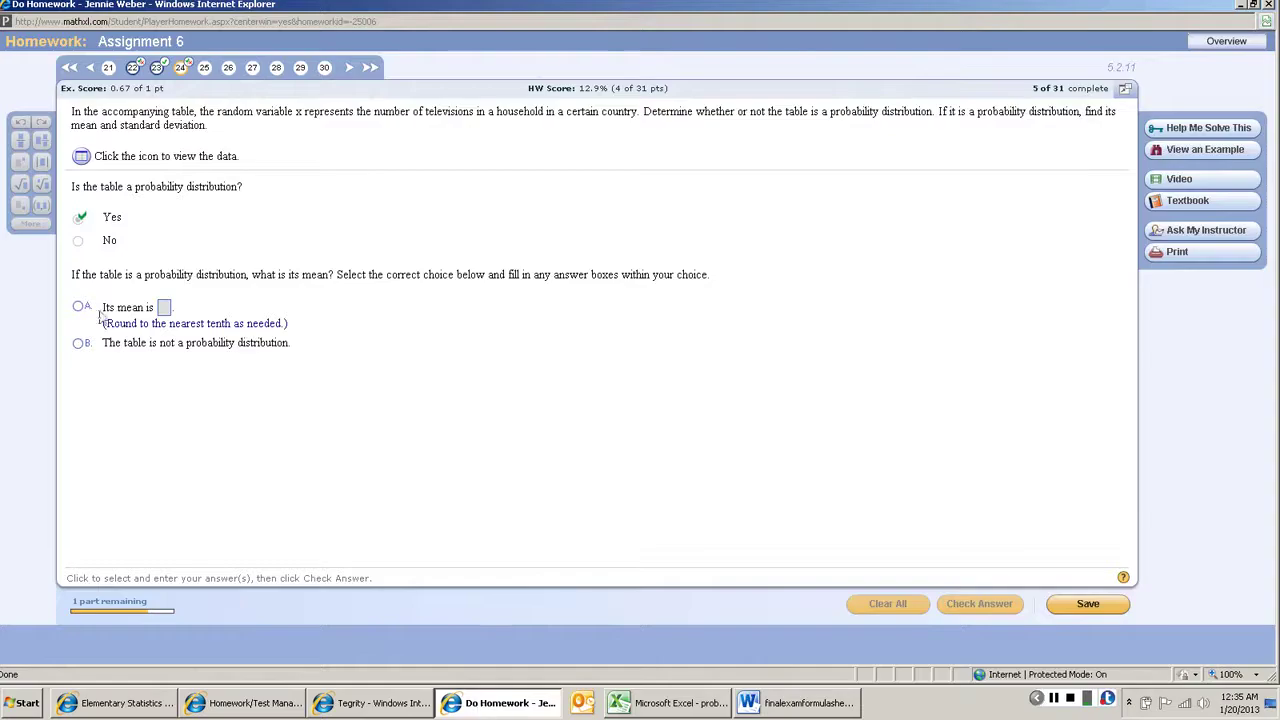
pyautogui.click(88, 307)
pyautogui.click(165, 310)
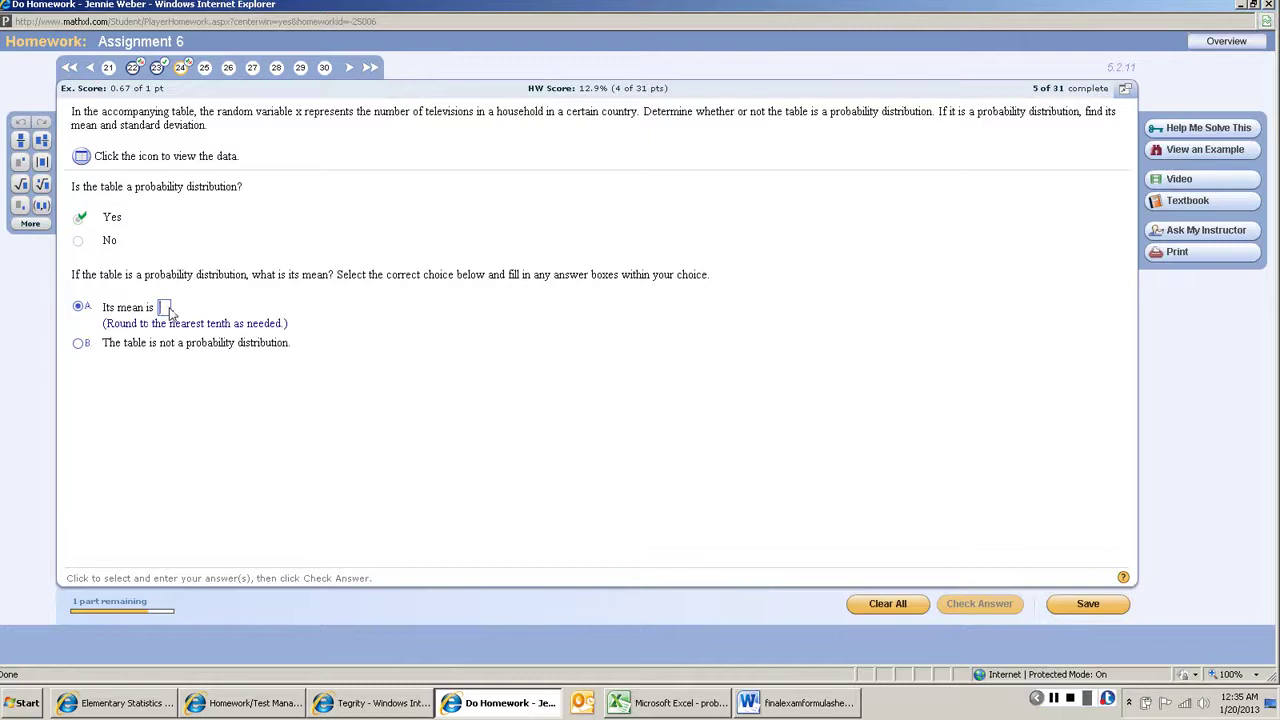
pyautogui.write('2.8')
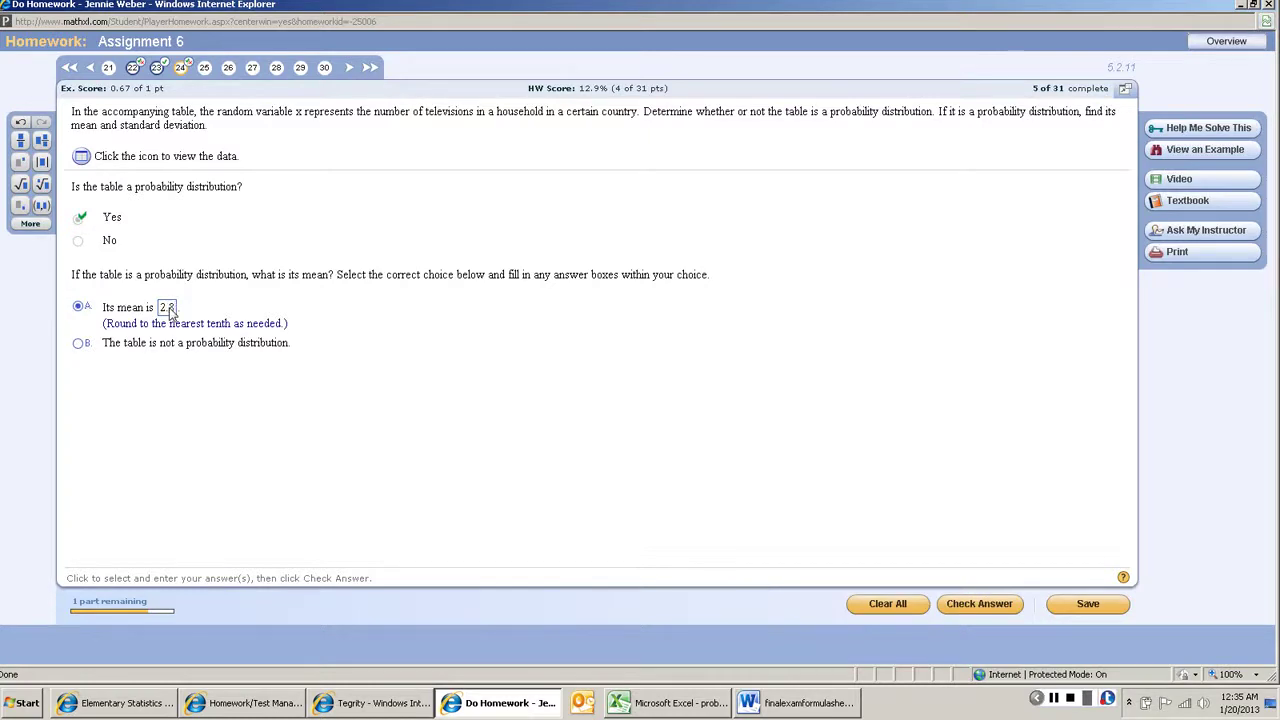
pyautogui.click(1008, 602)
pyautogui.click(599, 364)
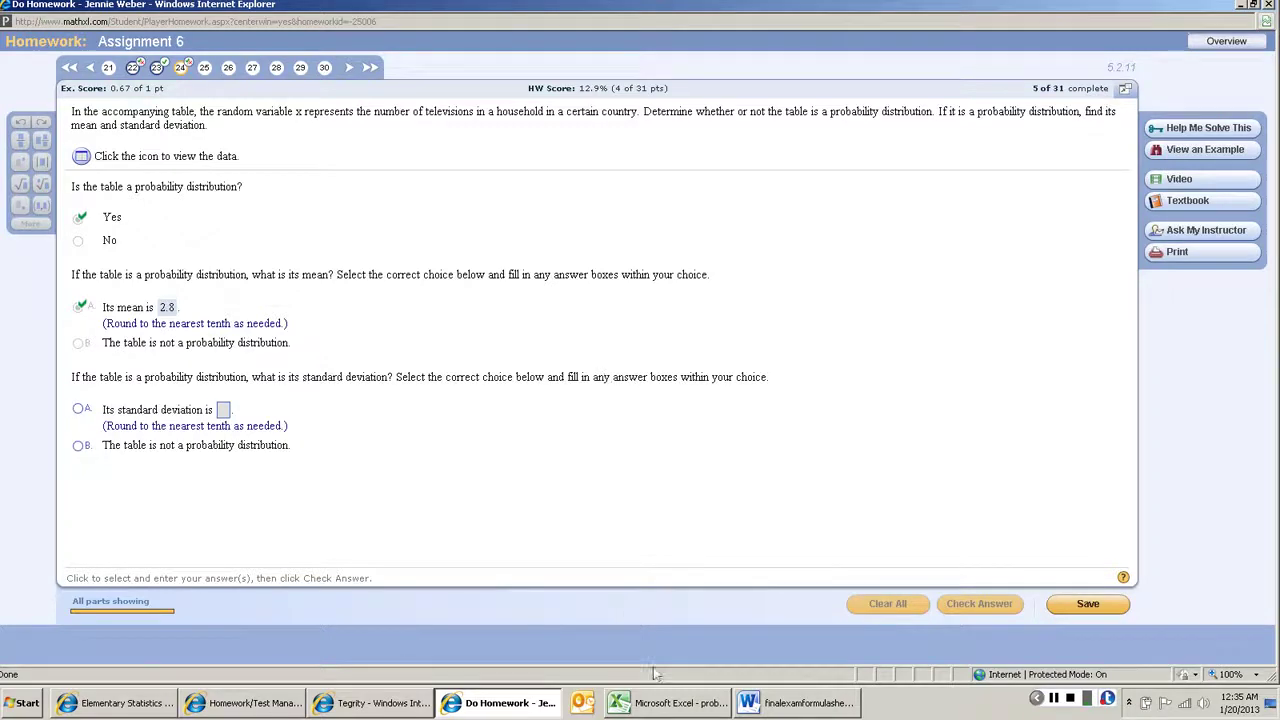
# Look up the standard deviation of a probability distribution formula in the finalexamformulasheet document in Word and return to Excel
pyautogui.click(672, 705)
pyautogui.click(800, 704)
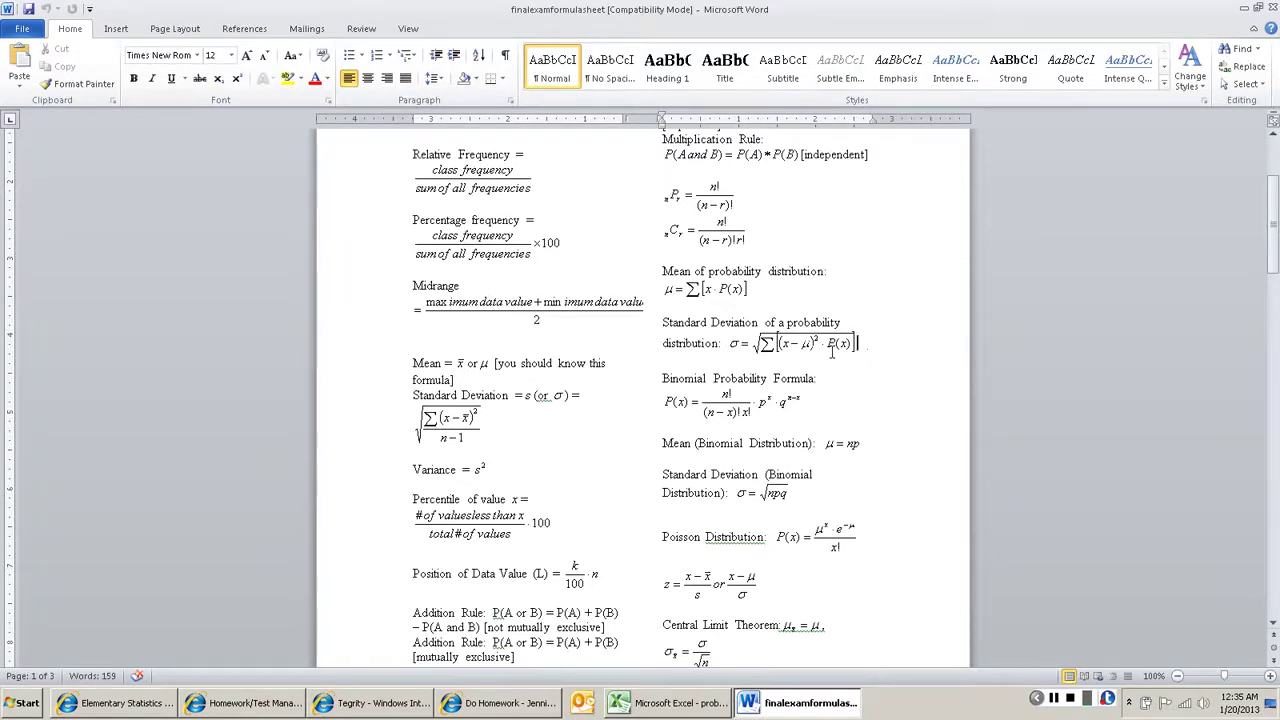
pyautogui.hotkey('alt', 'Tab')
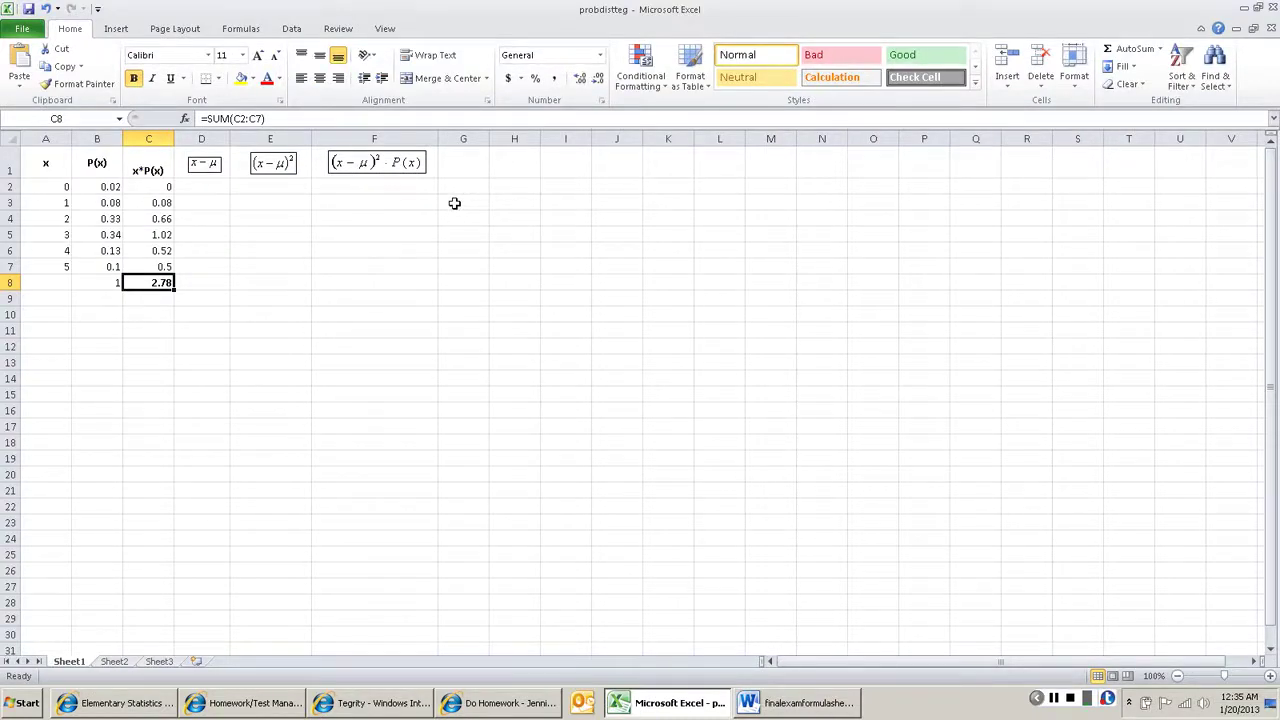
# Enter the formula =a2-2.8 in cell D2 of the x-μ column
pyautogui.click(206, 181)
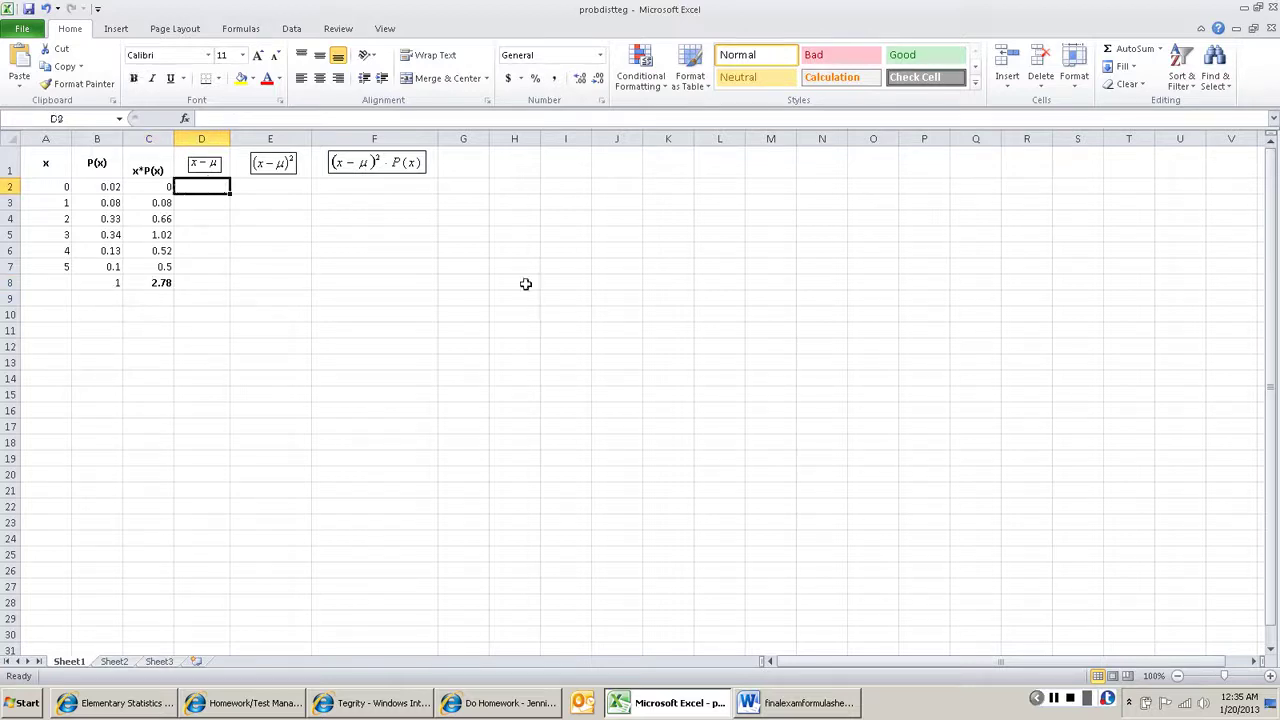
pyautogui.click(49, 189)
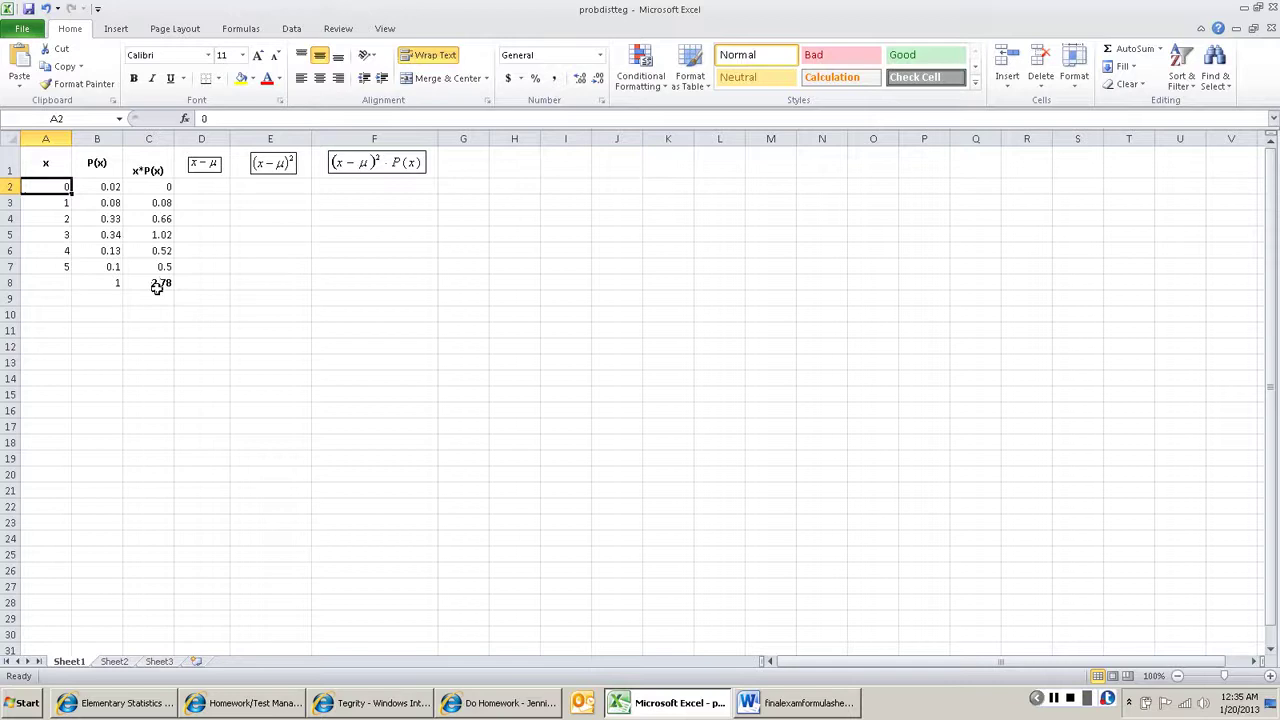
pyautogui.click(201, 184)
pyautogui.write('=')
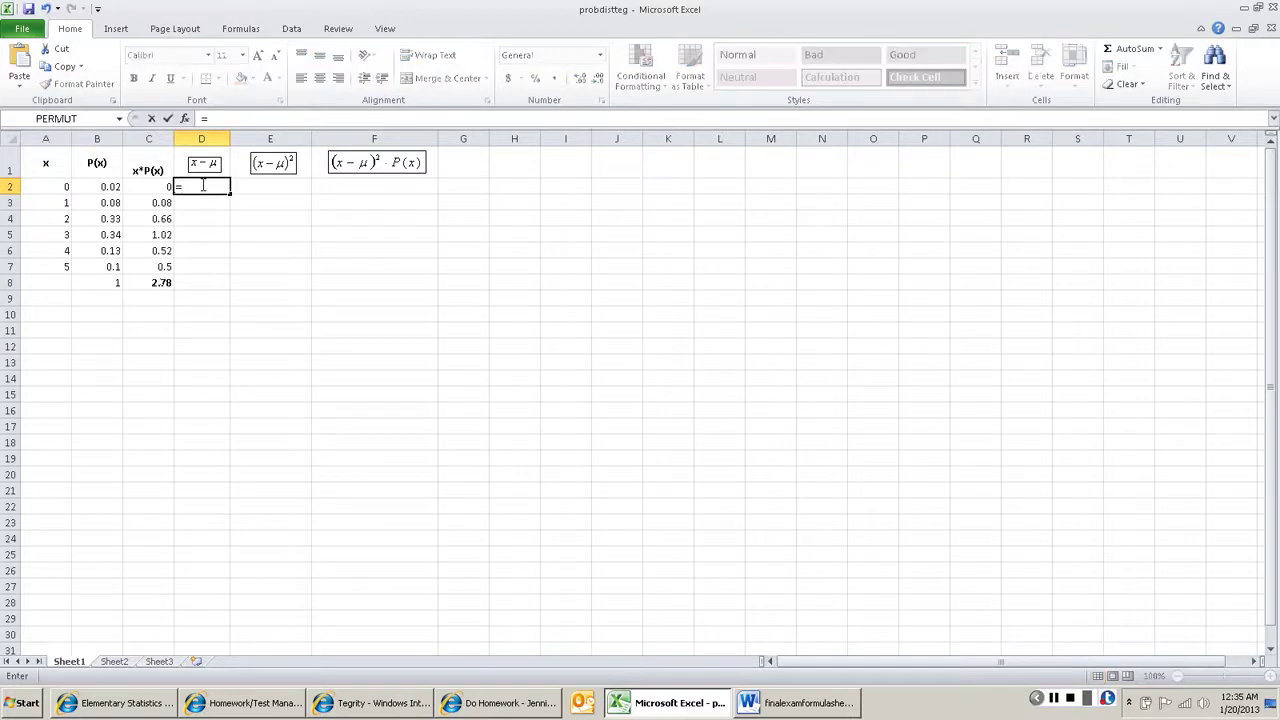
pyautogui.write('a')
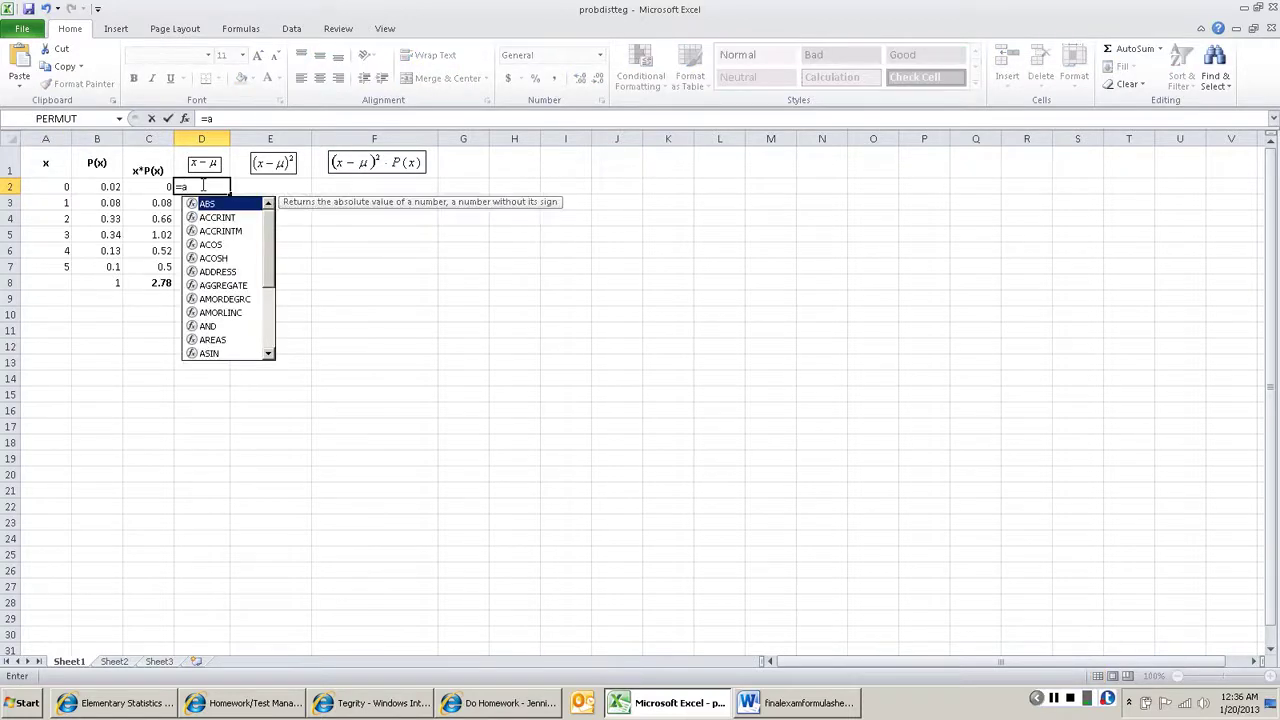
pyautogui.write('2-')
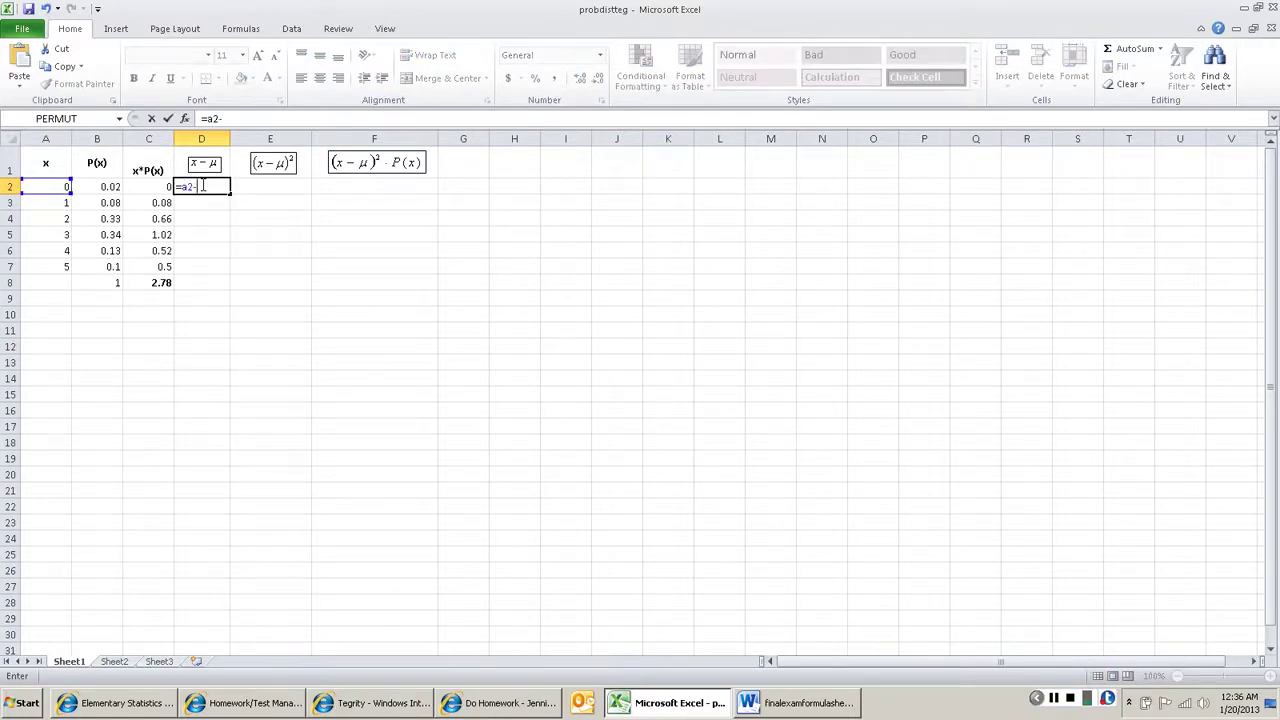
pyautogui.write('2.8')
pyautogui.press('Return')
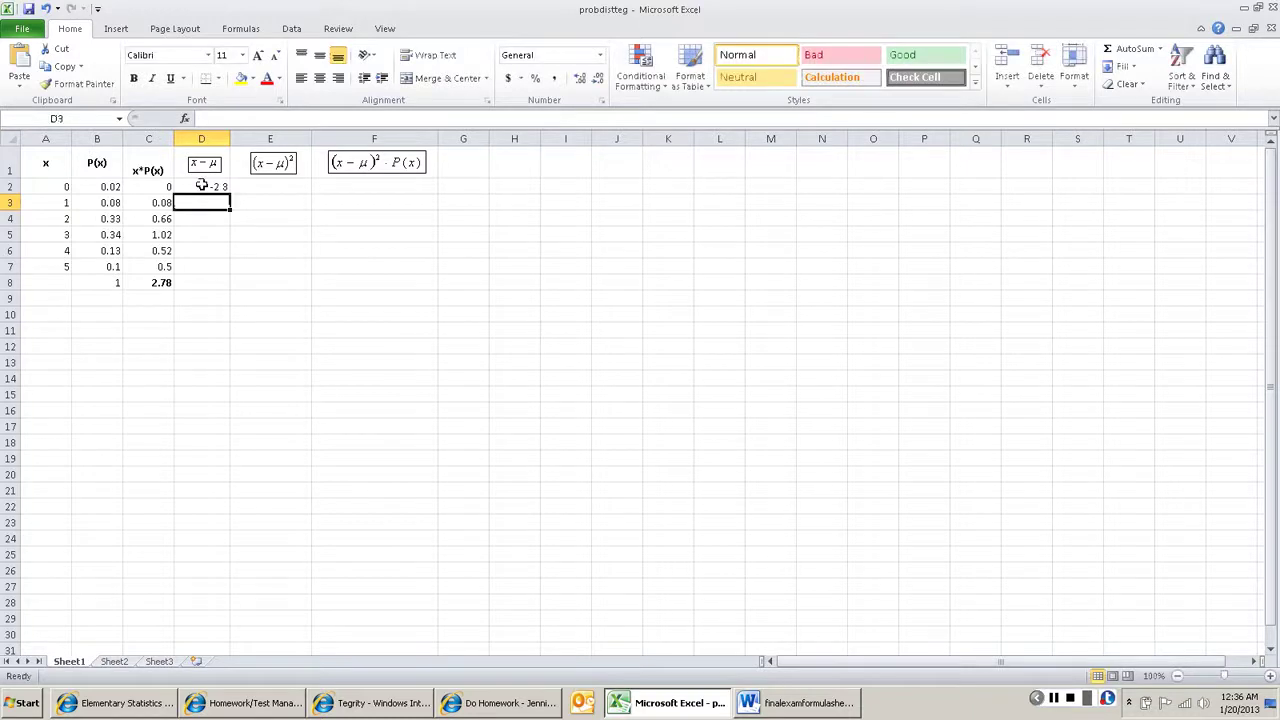
# Fill the x-μ formula from D2 down through D7
pyautogui.click(203, 185)
pyautogui.hotkey('shift', 'Down')
pyautogui.hotkey('shift', 'Down')
pyautogui.hotkey('shift', 'Down')
pyautogui.hotkey('shift', 'Down')
pyautogui.hotkey('shift', 'Down')
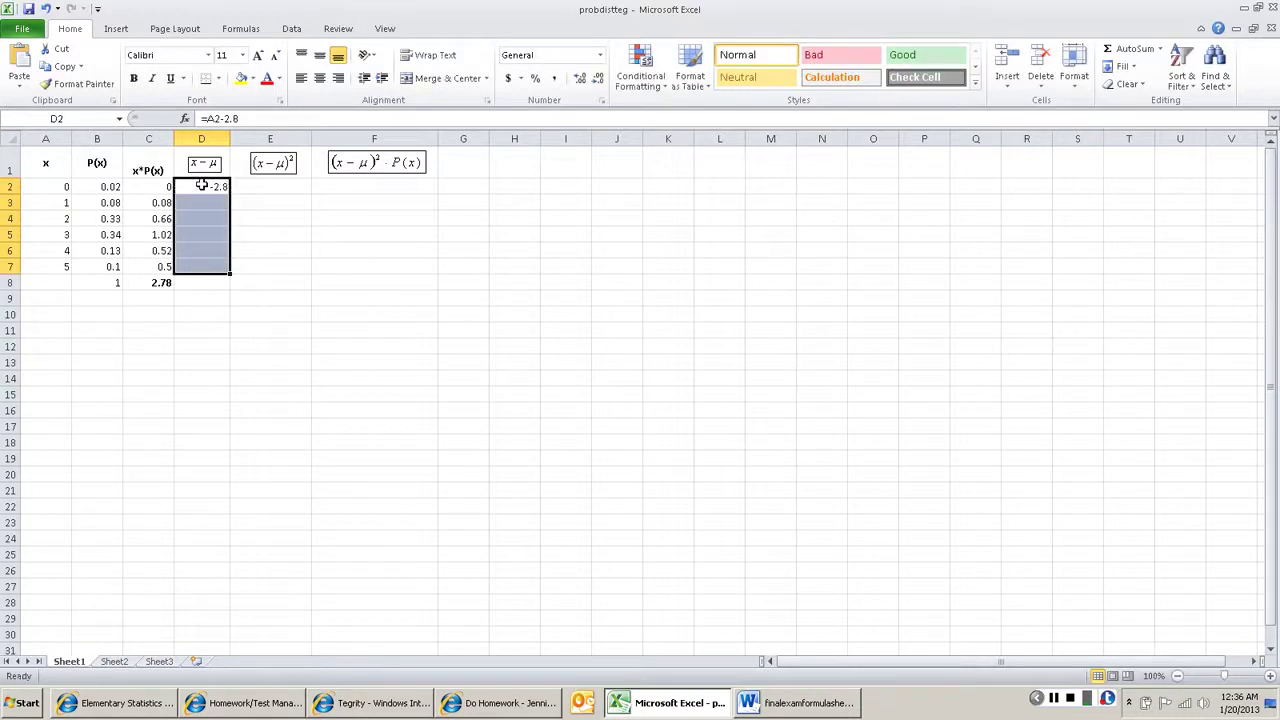
pyautogui.click(1122, 66)
pyautogui.click(1130, 87)
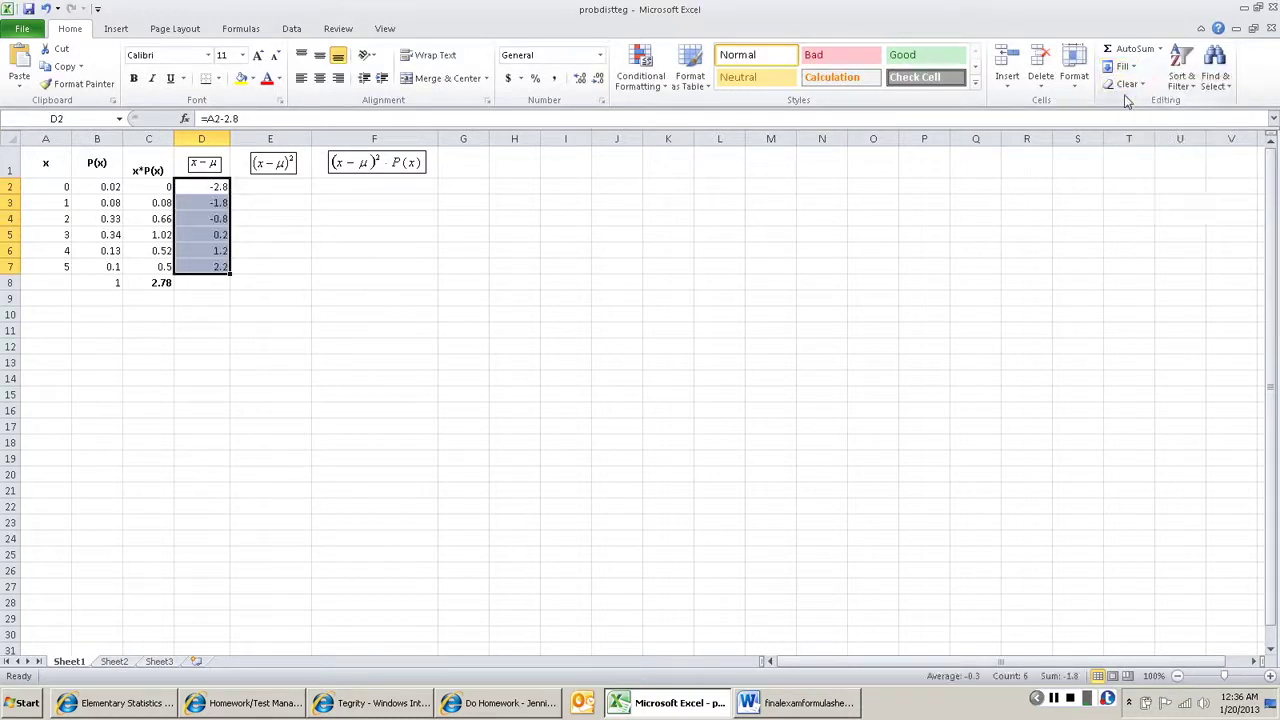
pyautogui.click(220, 202)
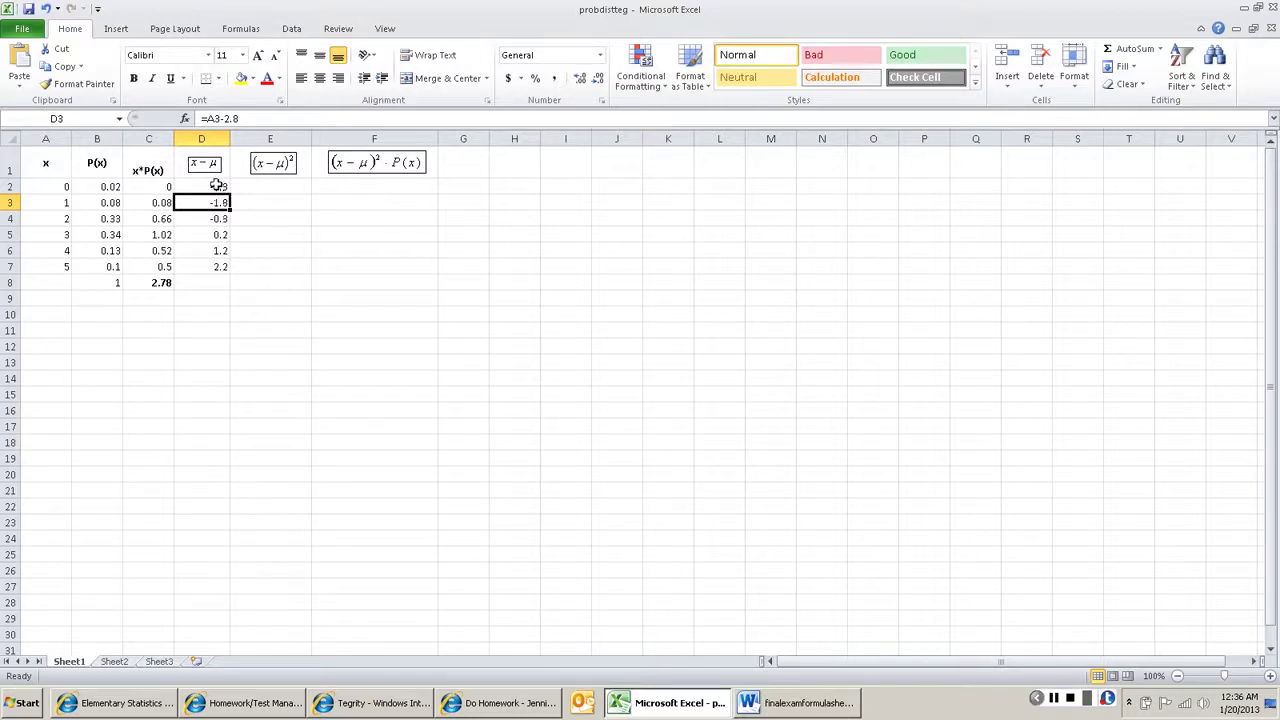
# Square the deviation in cell E2 of the (x-μ)² column with the formula =d2^2
pyautogui.click(273, 188)
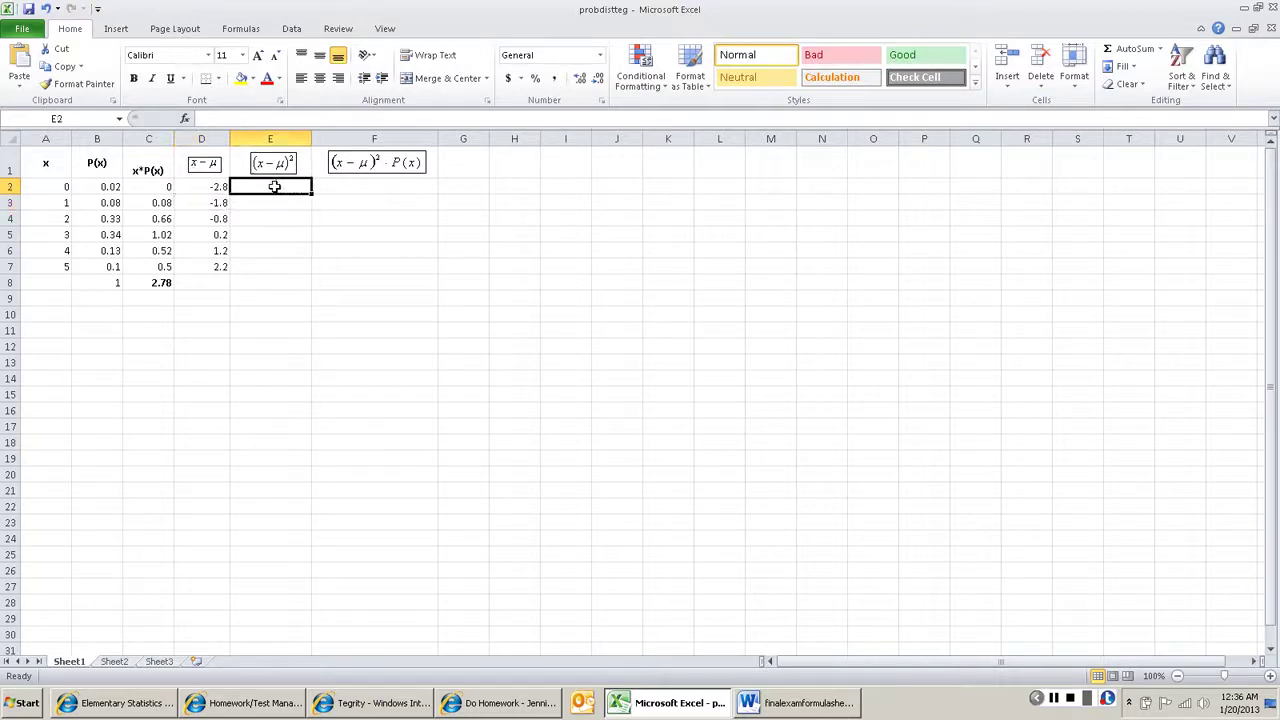
pyautogui.write('=')
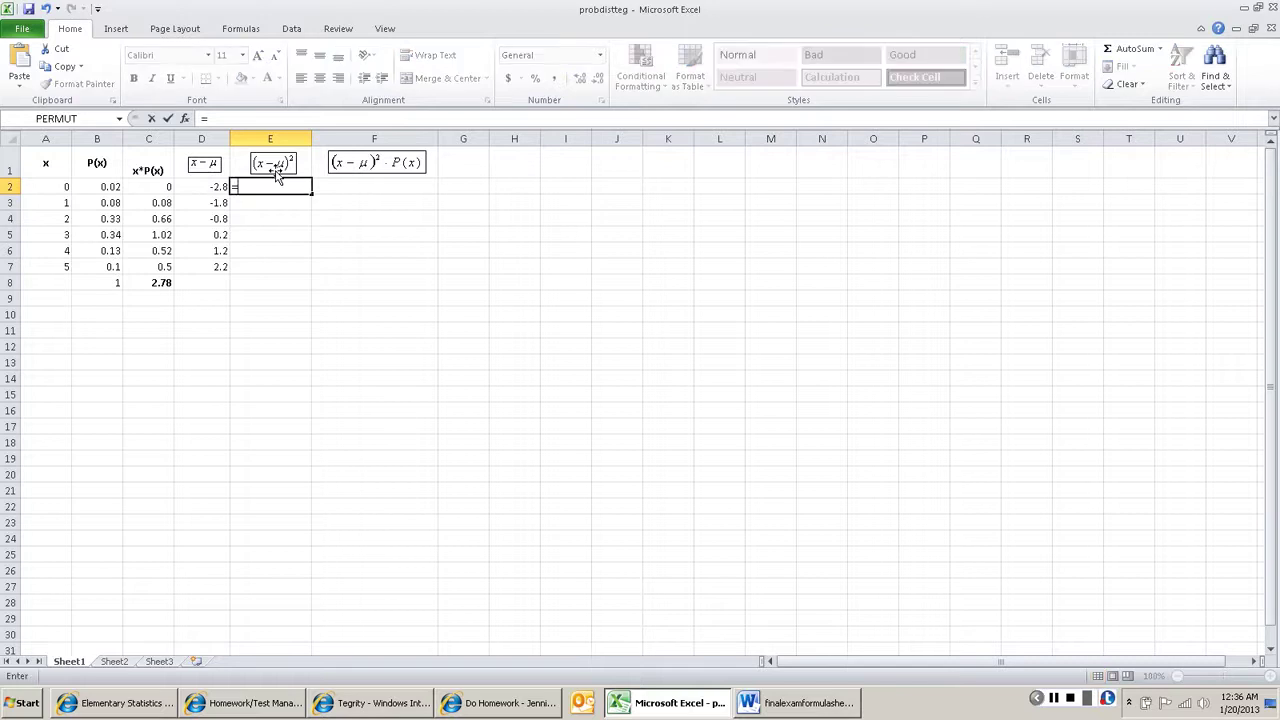
pyautogui.write('d2^2')
pyautogui.press('Return')
# Fill the (x-μ)² formula from E2 down through E7
pyautogui.press('Up')
pyautogui.hotkey('shift', 'Down')
pyautogui.hotkey('shift', 'Down')
pyautogui.hotkey('shift', 'Down')
pyautogui.hotkey('shift', 'Down')
pyautogui.hotkey('shift', 'Down')
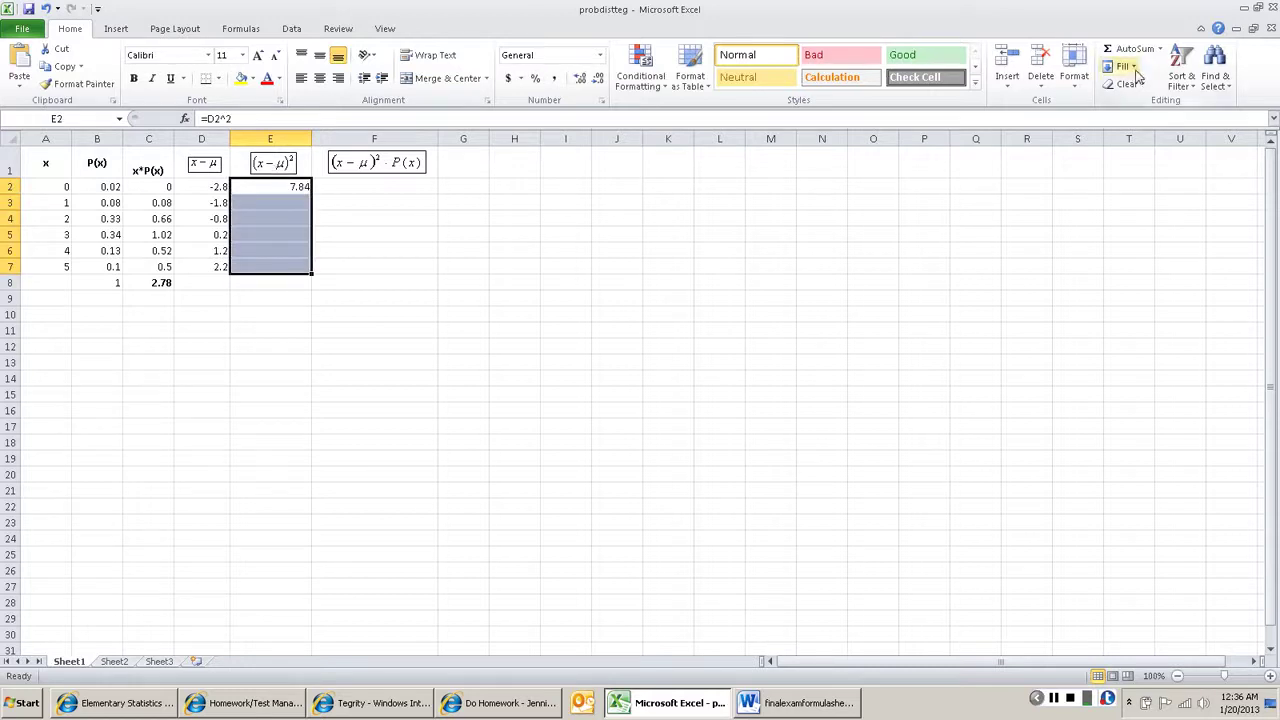
pyautogui.click(1125, 66)
pyautogui.click(1138, 86)
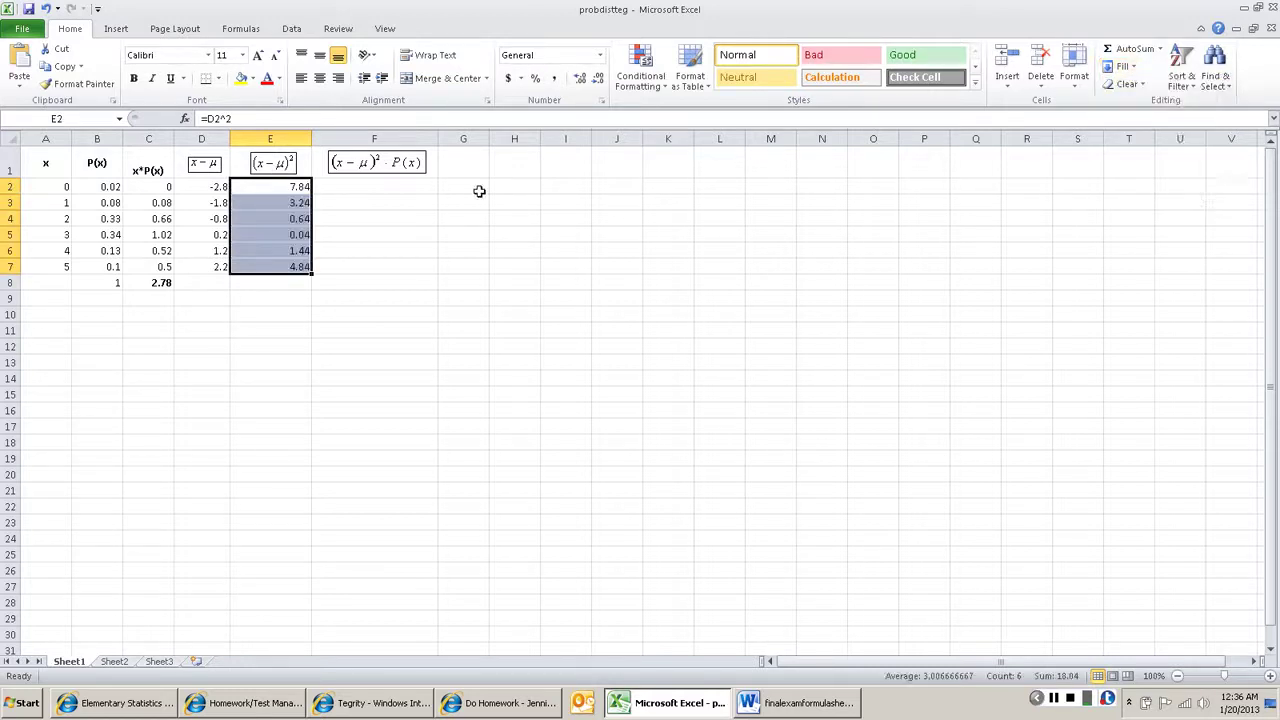
# Enter the formula =b2*e2 in cell F2 of the (x-μ)²·P(x) column
pyautogui.click(380, 187)
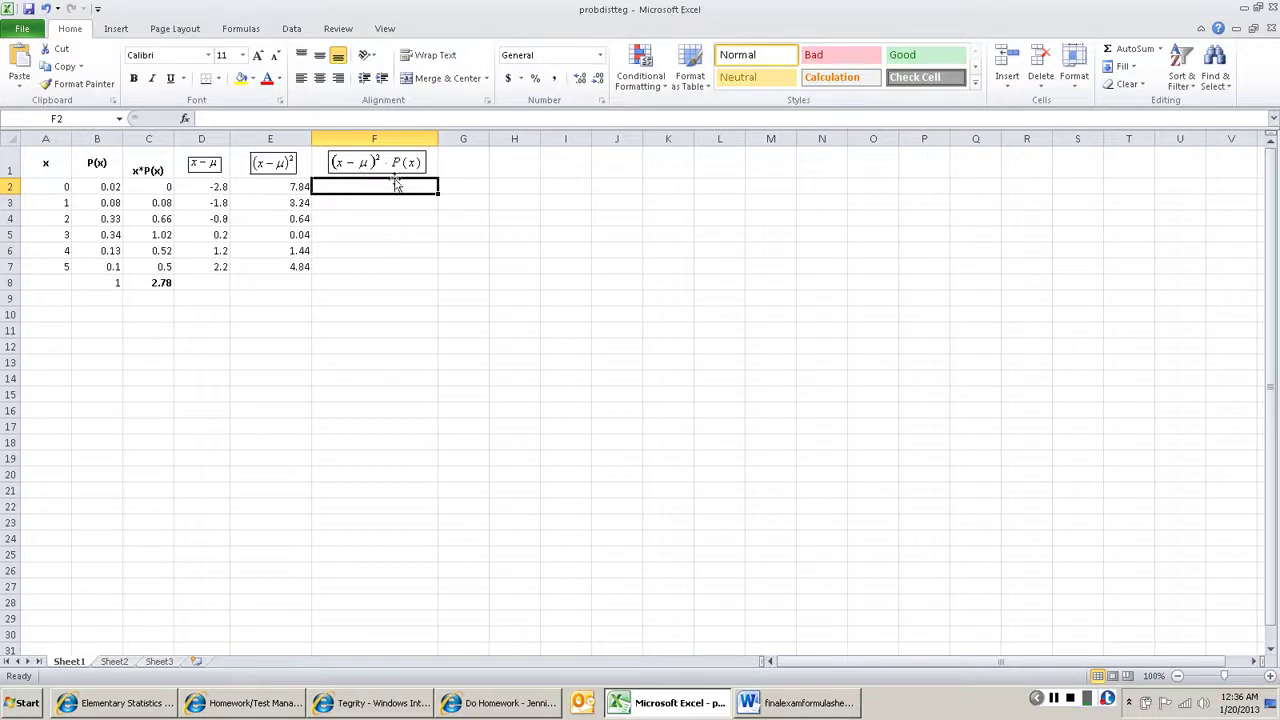
pyautogui.click(271, 133)
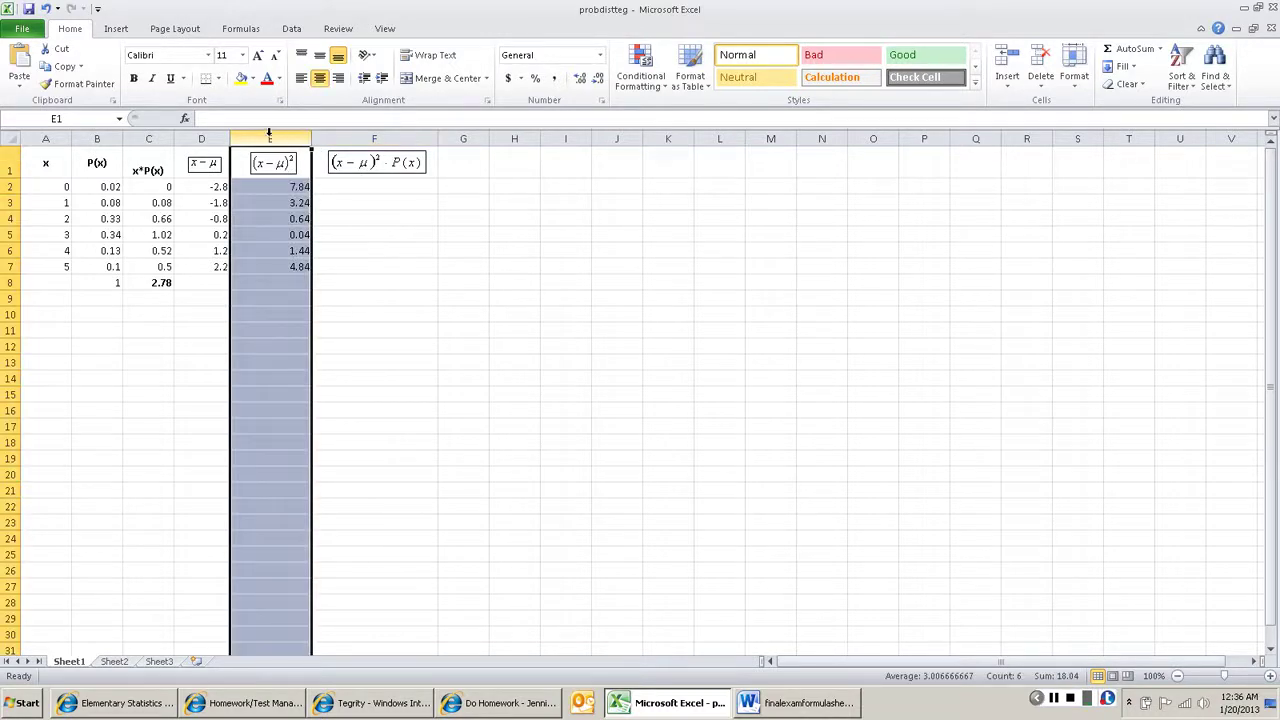
pyautogui.click(106, 137)
pyautogui.click(371, 183)
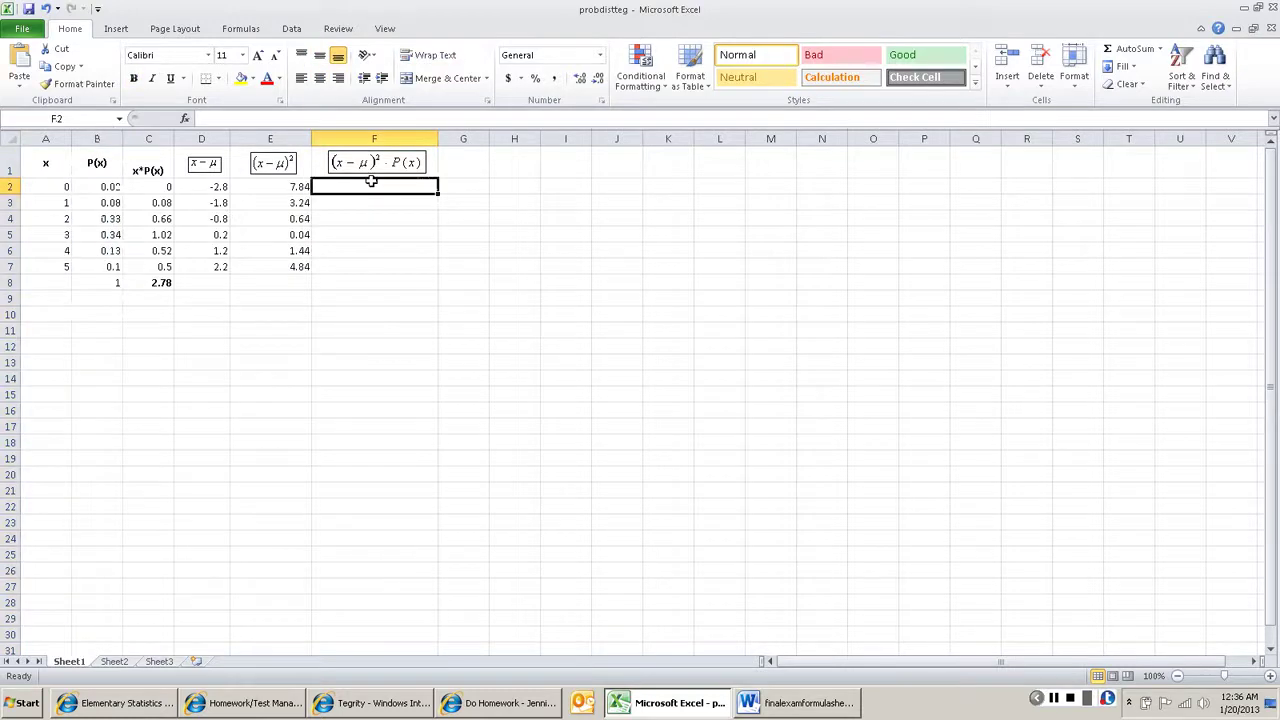
pyautogui.write('=b')
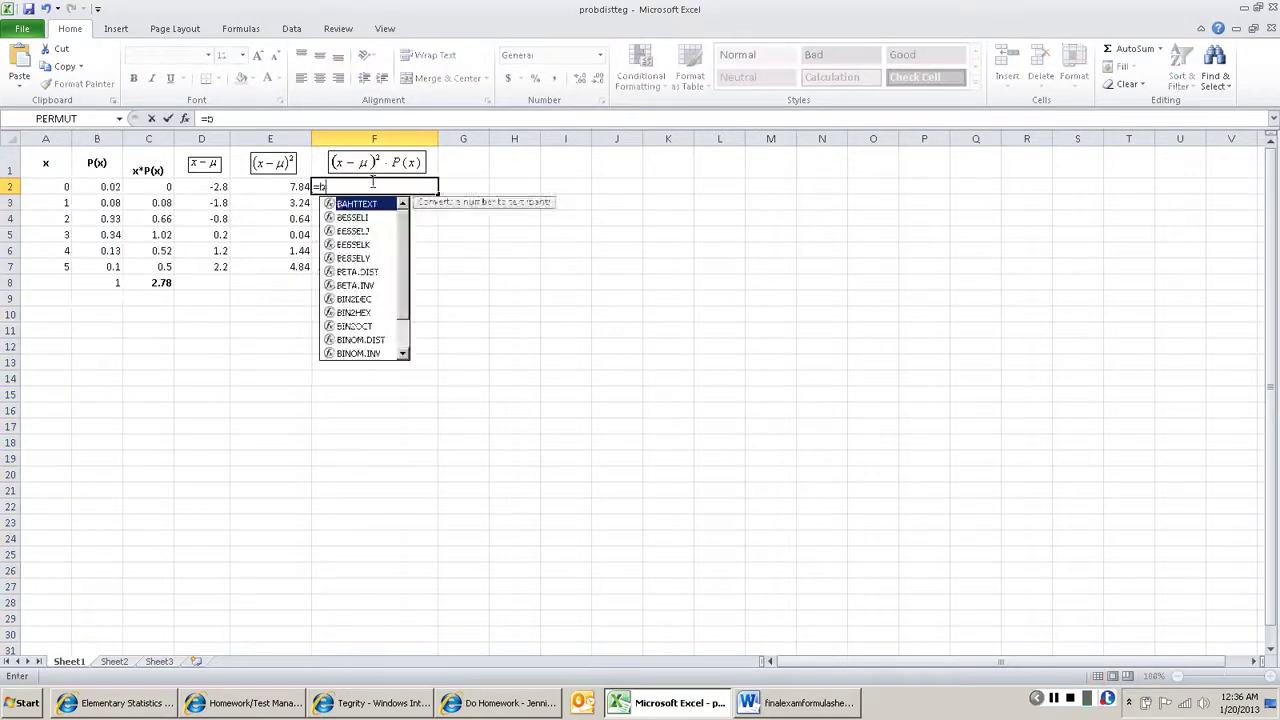
pyautogui.write('2*')
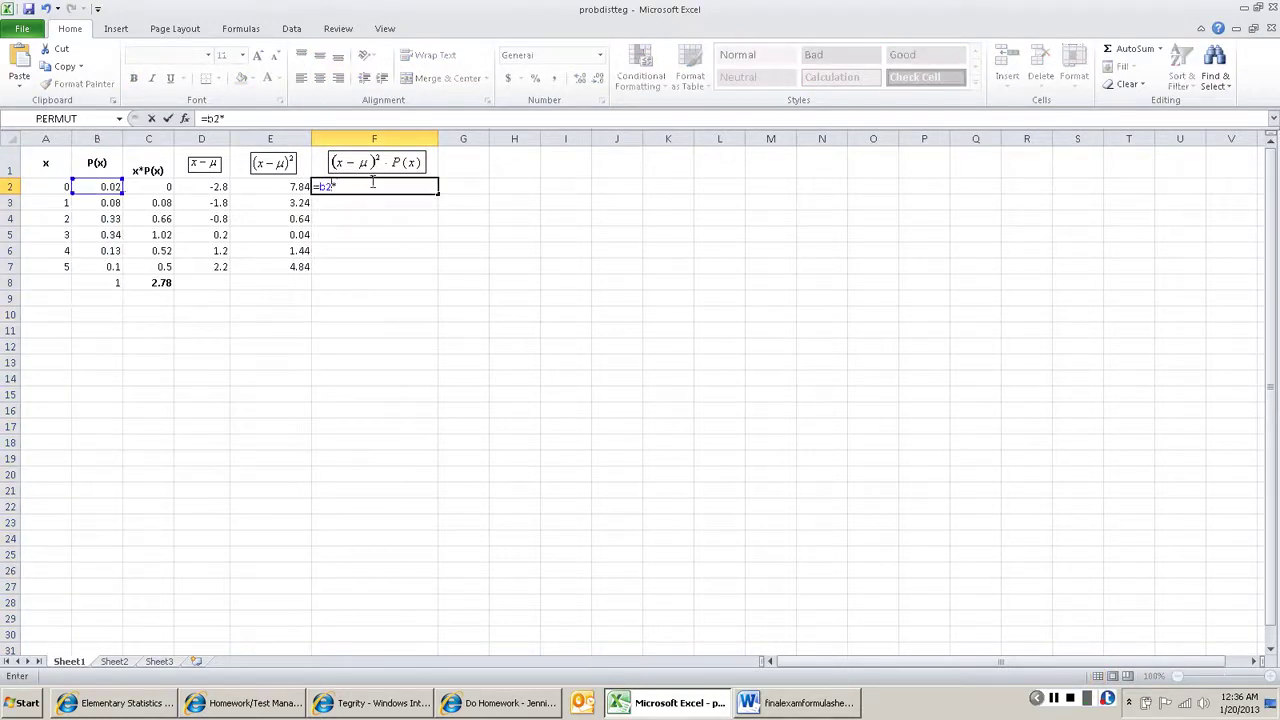
pyautogui.write('e2')
pyautogui.press('Return')
# Fill the (x-μ)²·P(x) formula from F2 down through F7
pyautogui.click(370, 181)
pyautogui.hotkey('shift', 'Down')
pyautogui.hotkey('shift', 'Down')
pyautogui.hotkey('shift', 'Down')
pyautogui.hotkey('shift', 'Down')
pyautogui.hotkey('shift', 'Down')
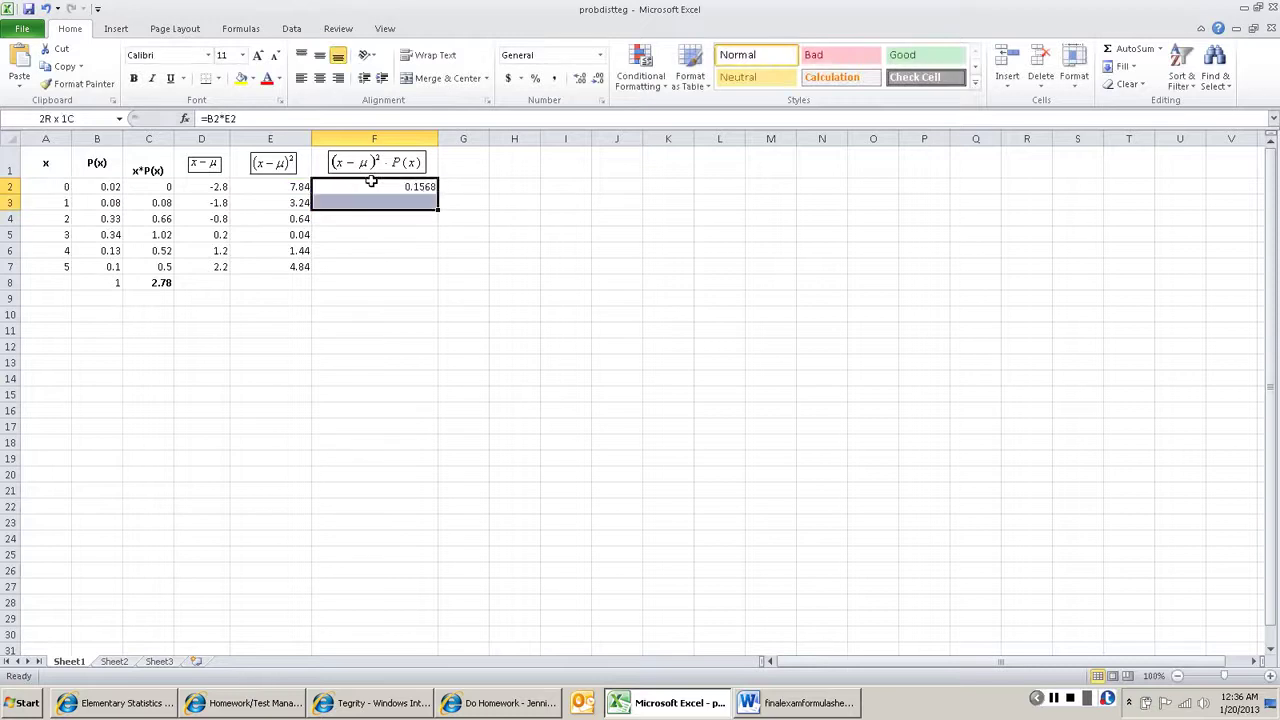
pyautogui.click(1121, 66)
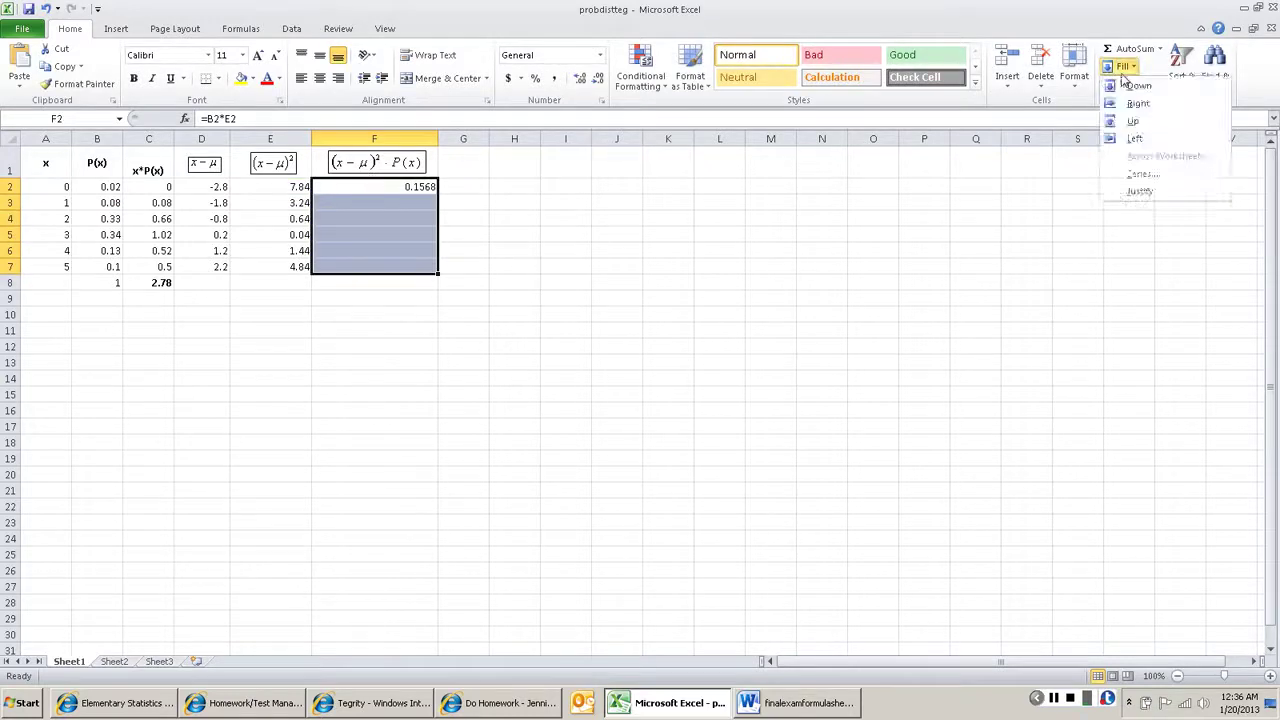
pyautogui.click(1130, 84)
# Sum the (x-μ)²·P(x) values in cell F8 with the formula =sum(f2:f7)
pyautogui.click(410, 284)
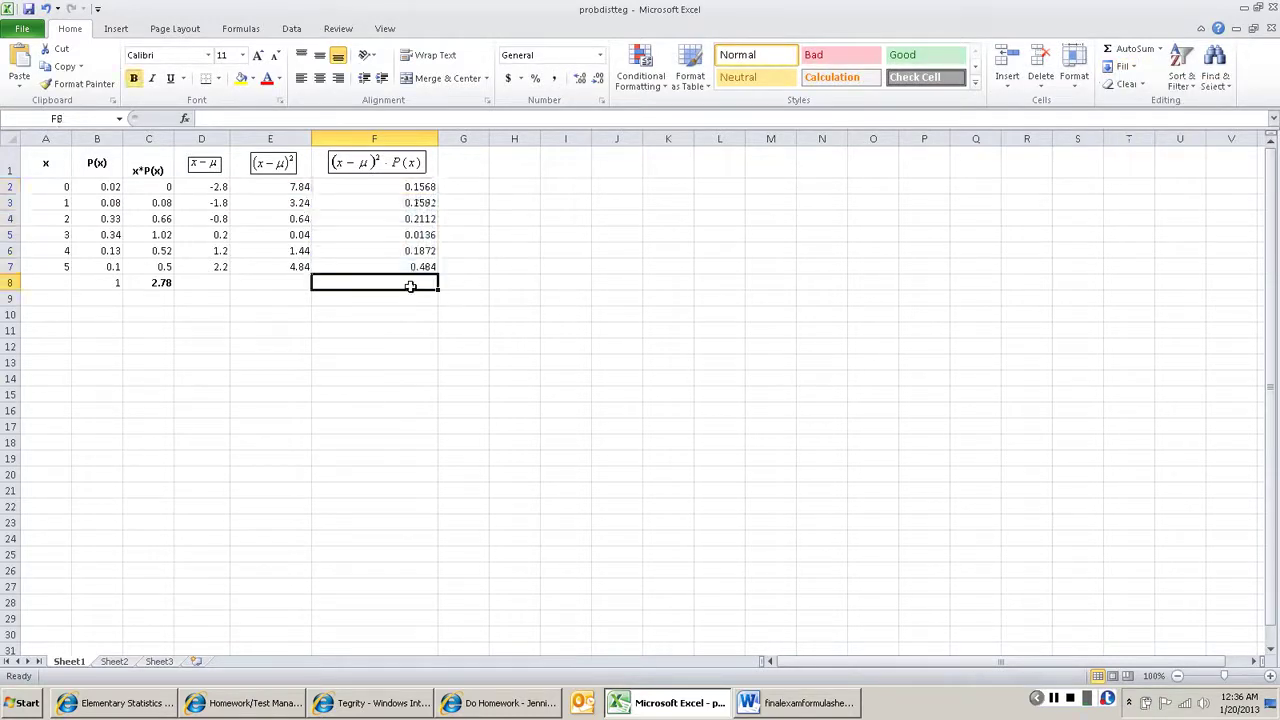
pyautogui.write('=sum(')
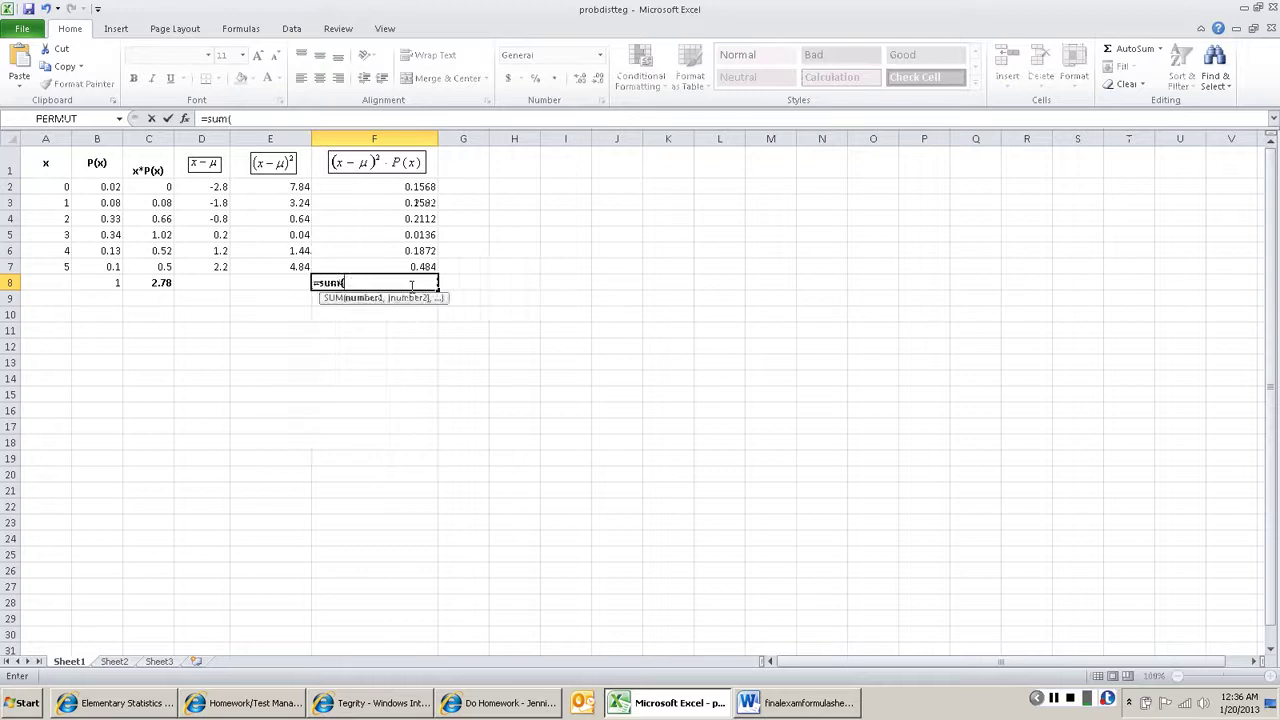
pyautogui.write('f2:f')
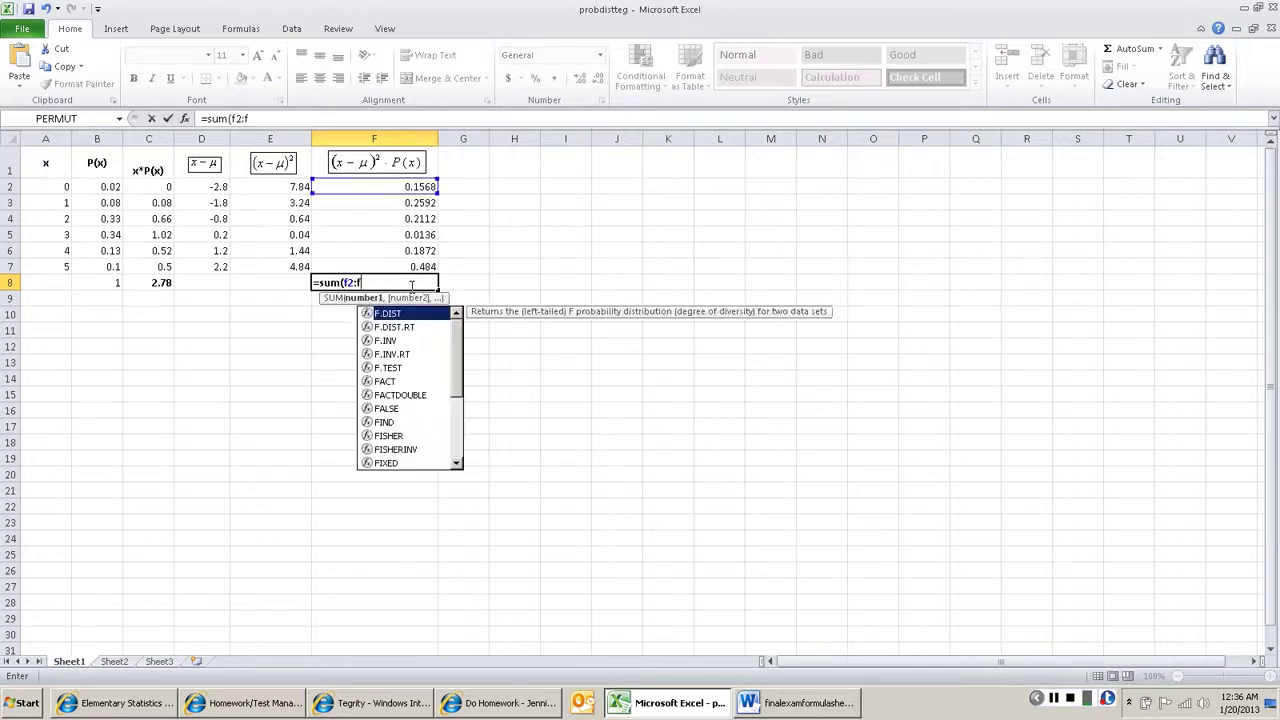
pyautogui.write('7)')
pyautogui.press('Return')
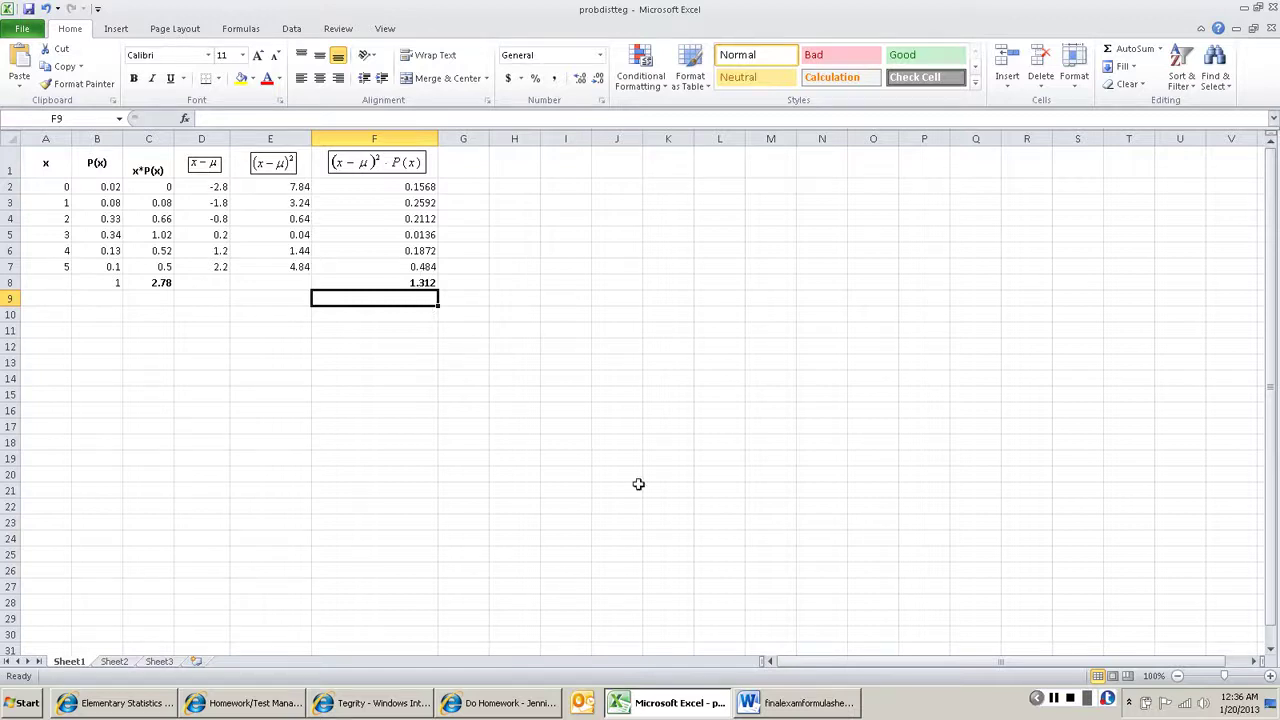
# Consult the standard deviation formula in the Word formula sheet, and enter =sqrt(f8) in cell F9 of the Excel sheet
pyautogui.click(783, 700)
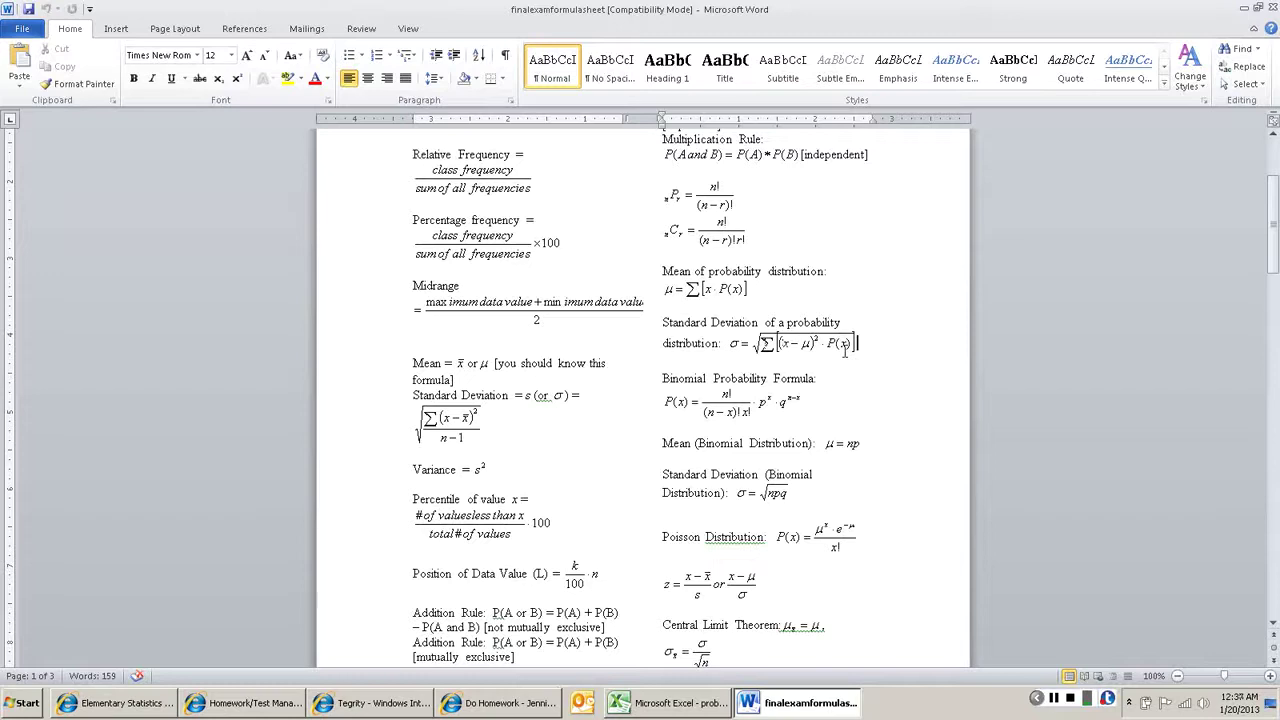
pyautogui.hotkey('alt', 'Tab')
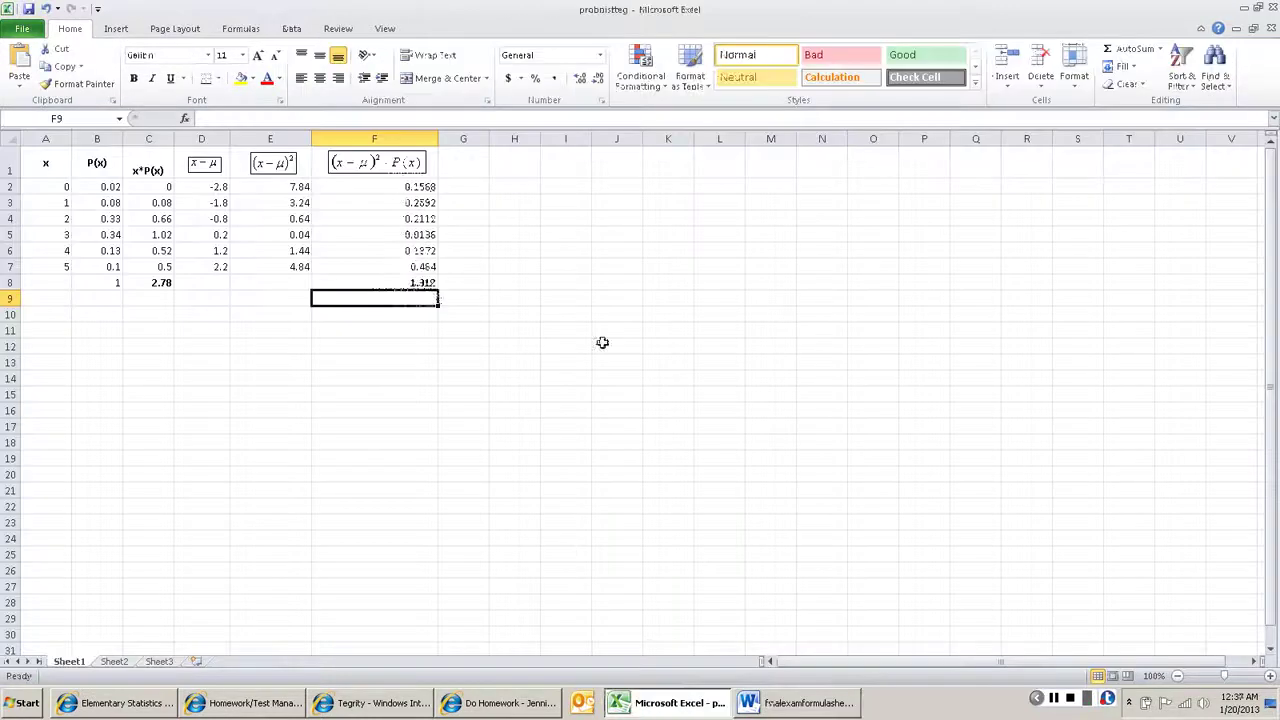
pyautogui.write('=s')
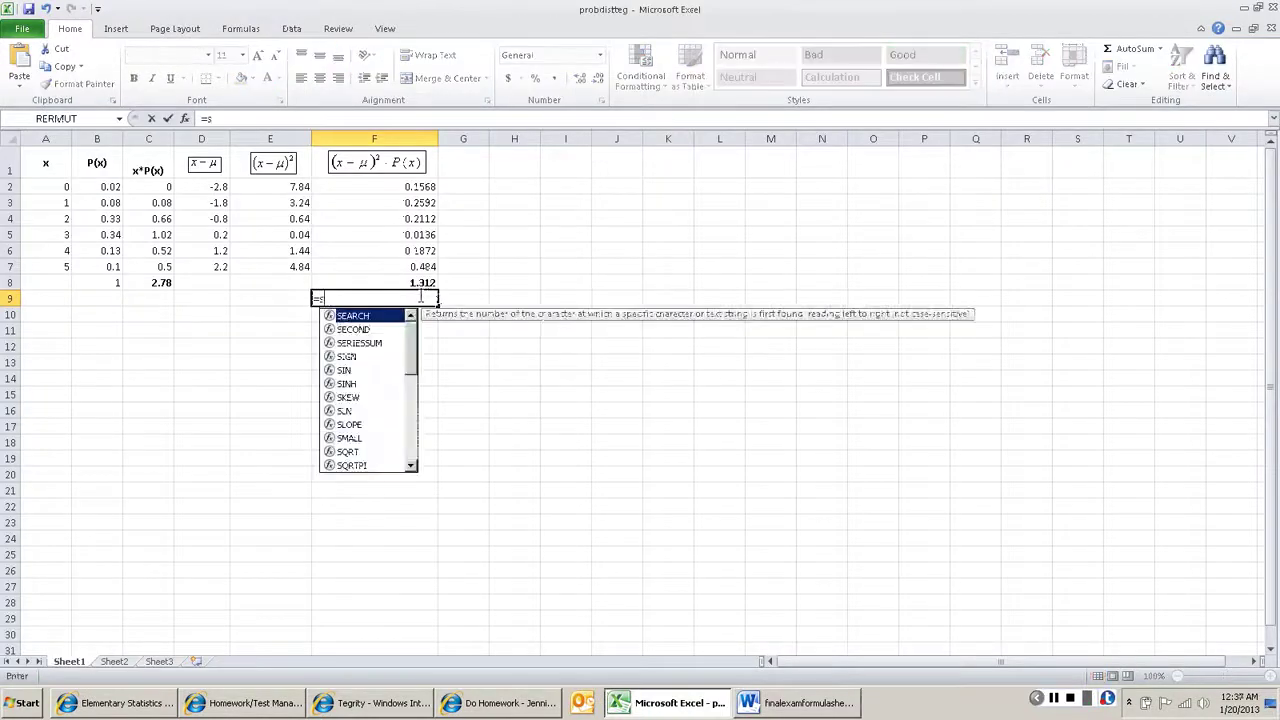
pyautogui.write('qrt(')
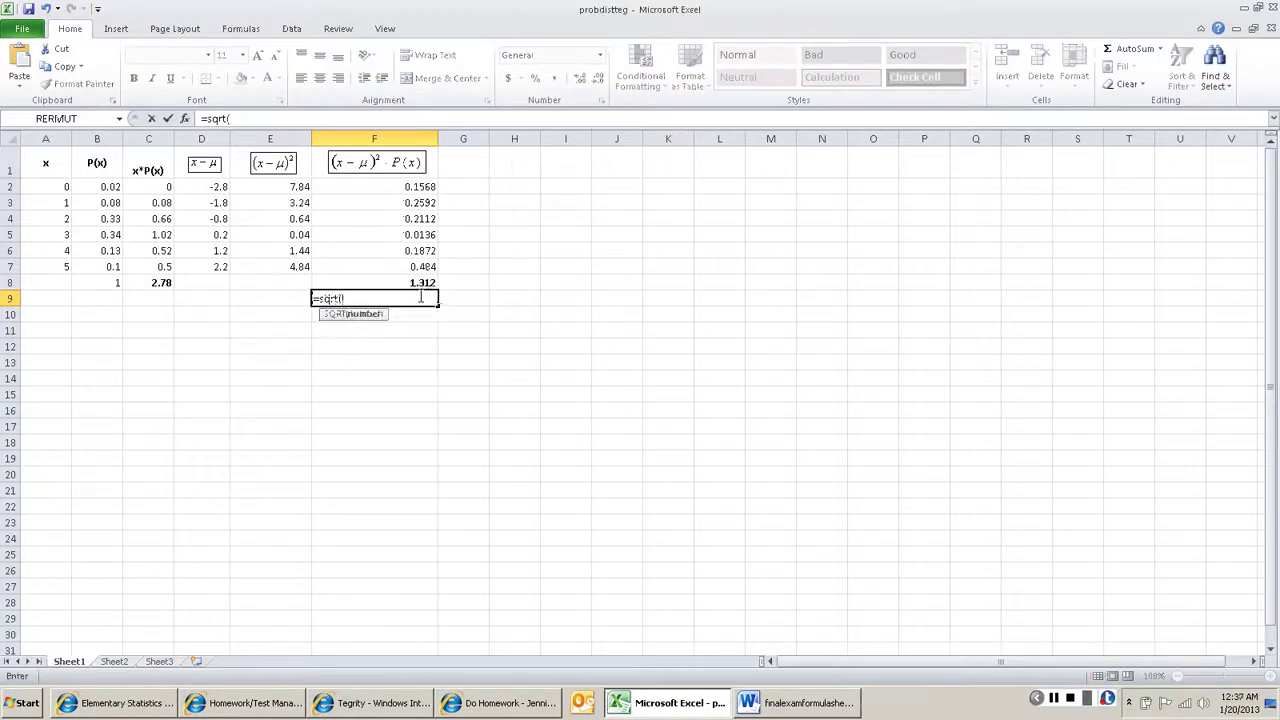
pyautogui.write('f8')
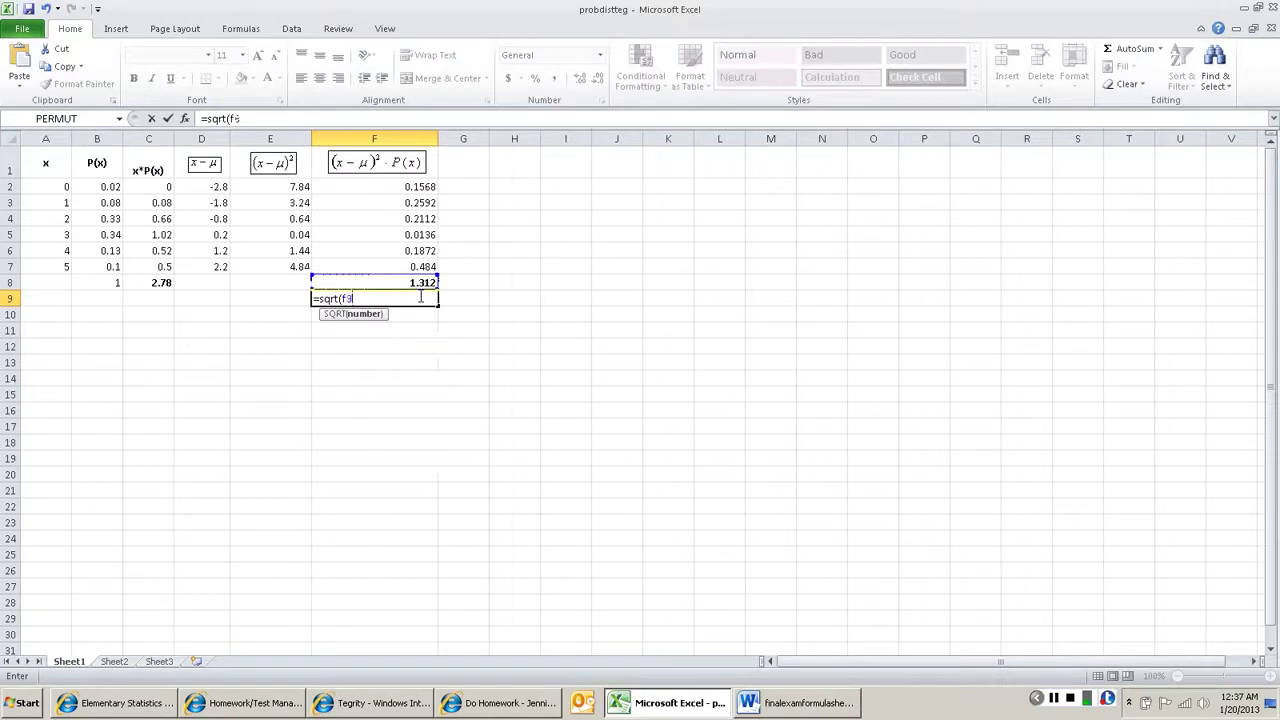
pyautogui.press('Return')
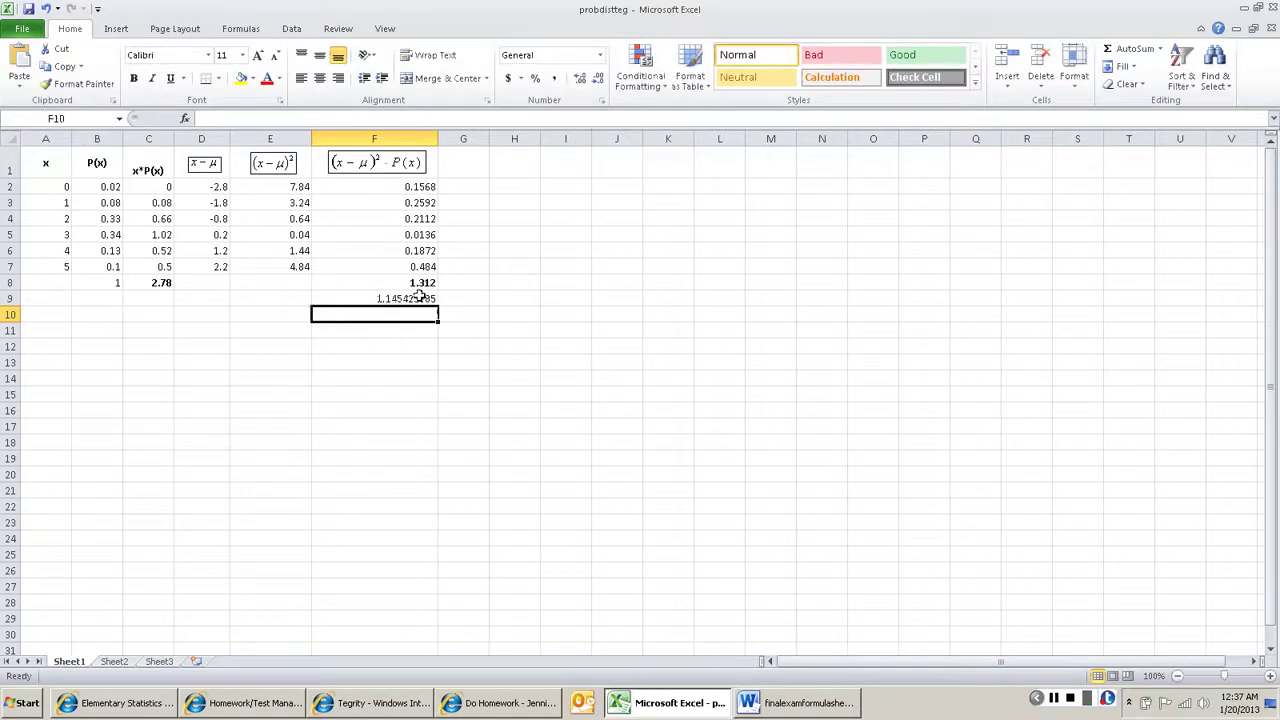
# Look through the Math & Trig function list for the square root function, and review the formulas in cells F3 and D2
pyautogui.click(420, 300)
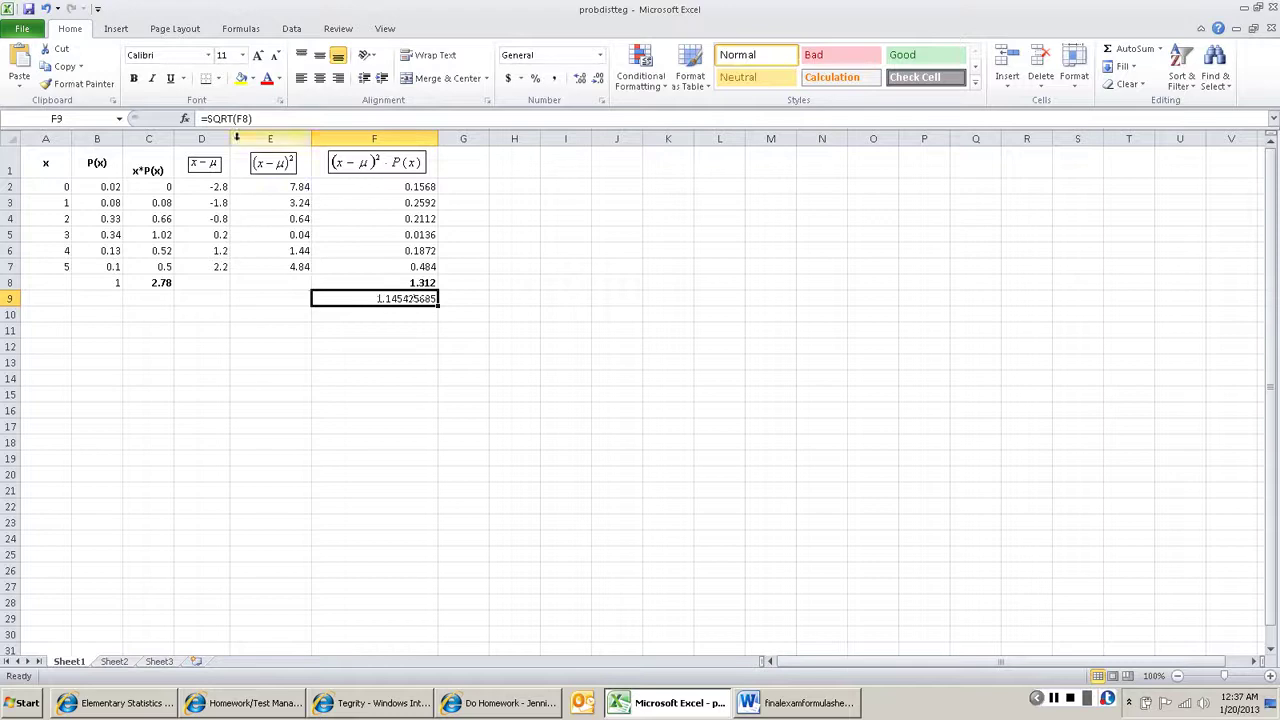
pyautogui.click(228, 30)
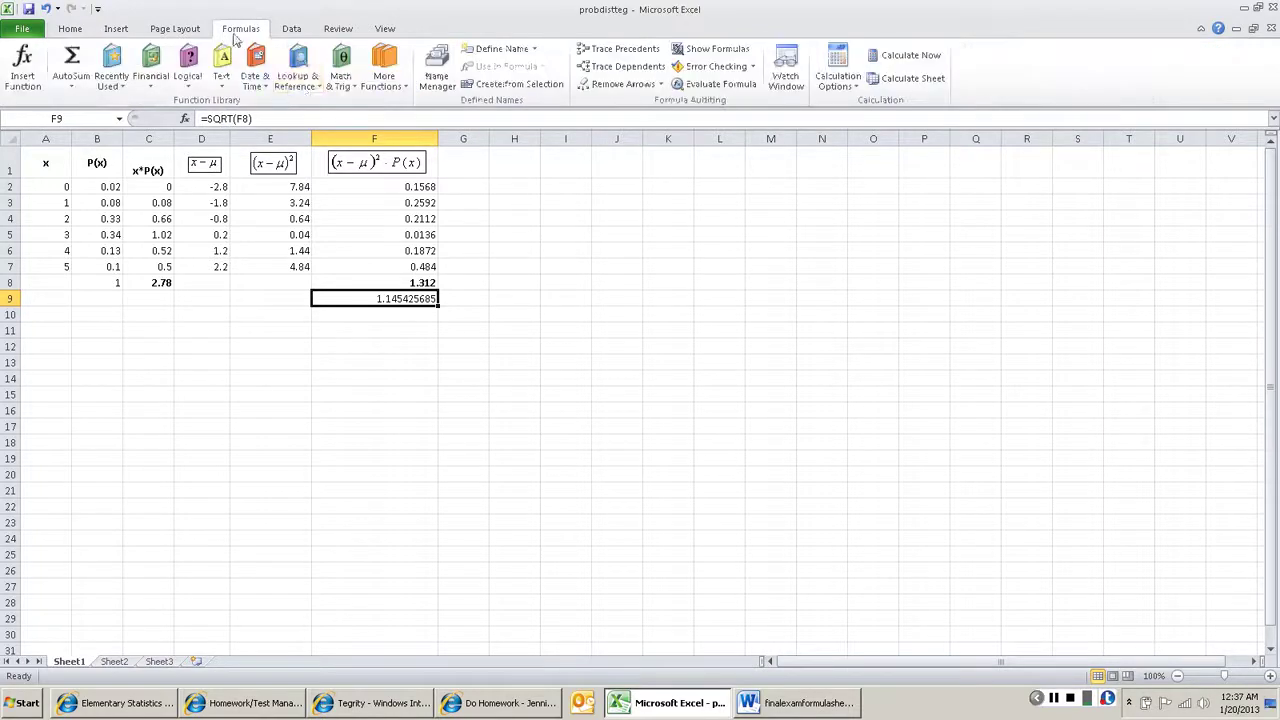
pyautogui.click(338, 80)
pyautogui.moveTo(449, 150); pyautogui.dragTo(452, 488)
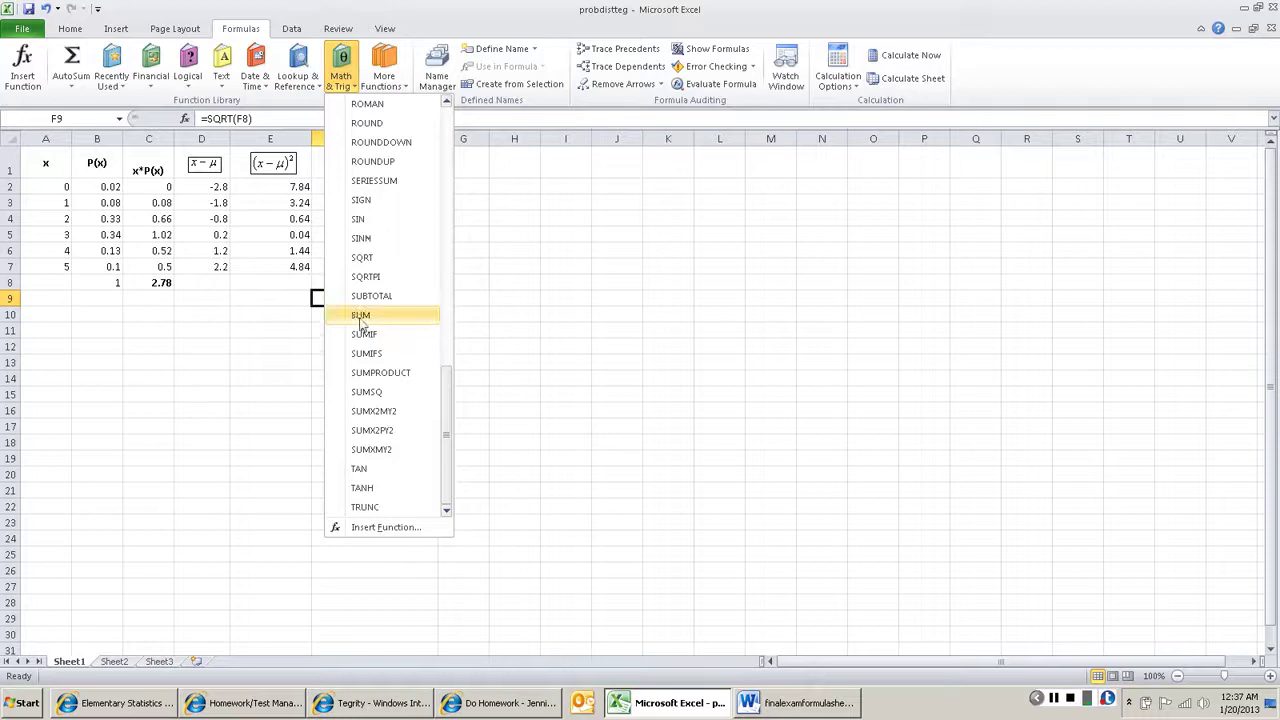
pyautogui.press('Escape')
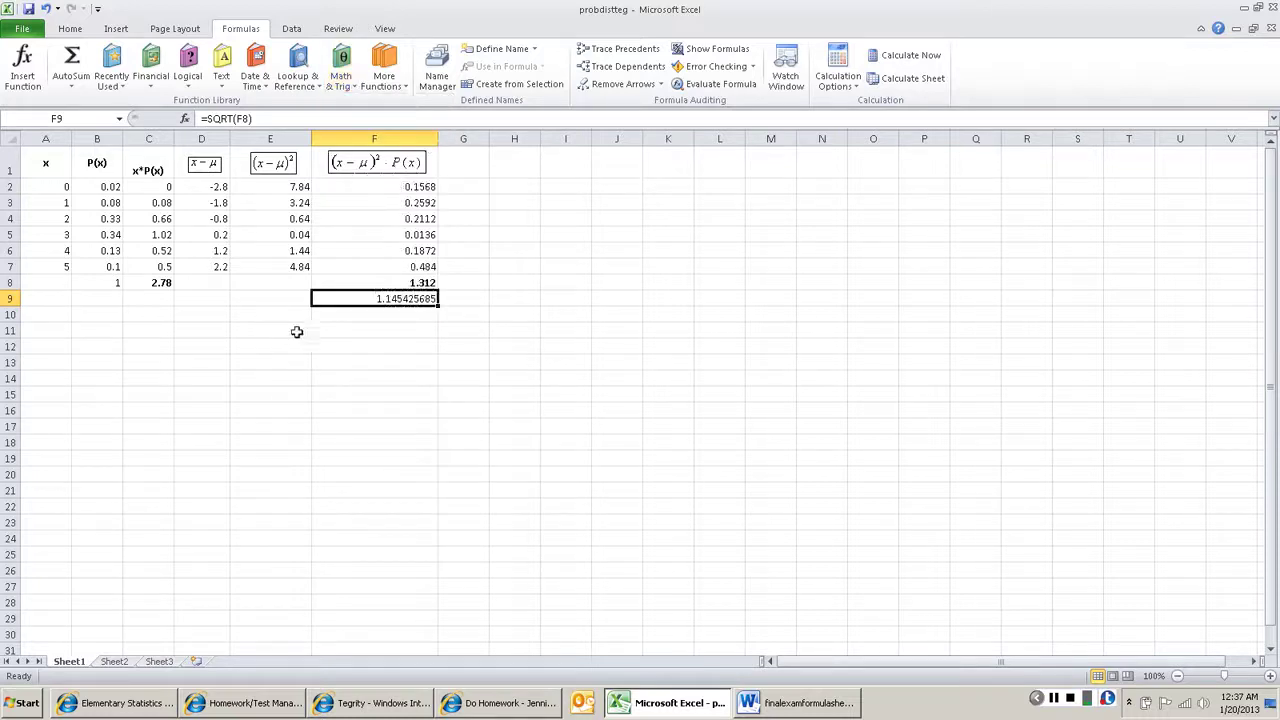
pyautogui.click(340, 85)
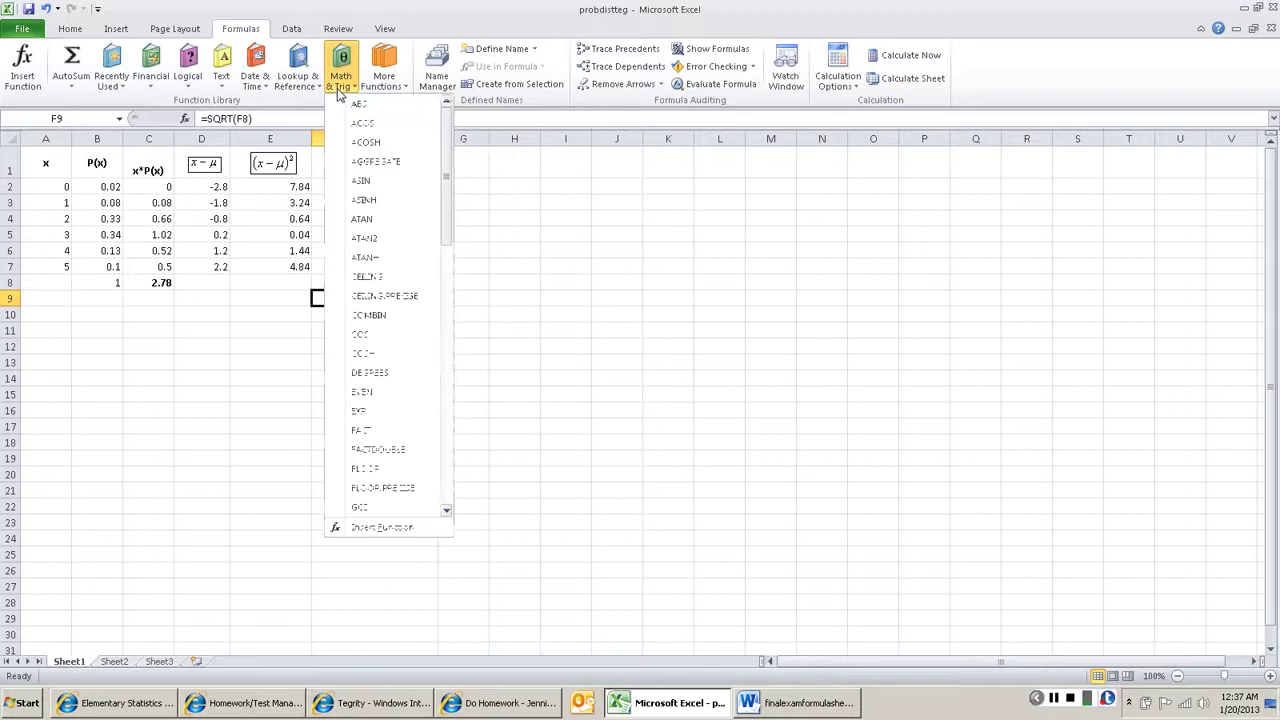
pyautogui.click(520, 225)
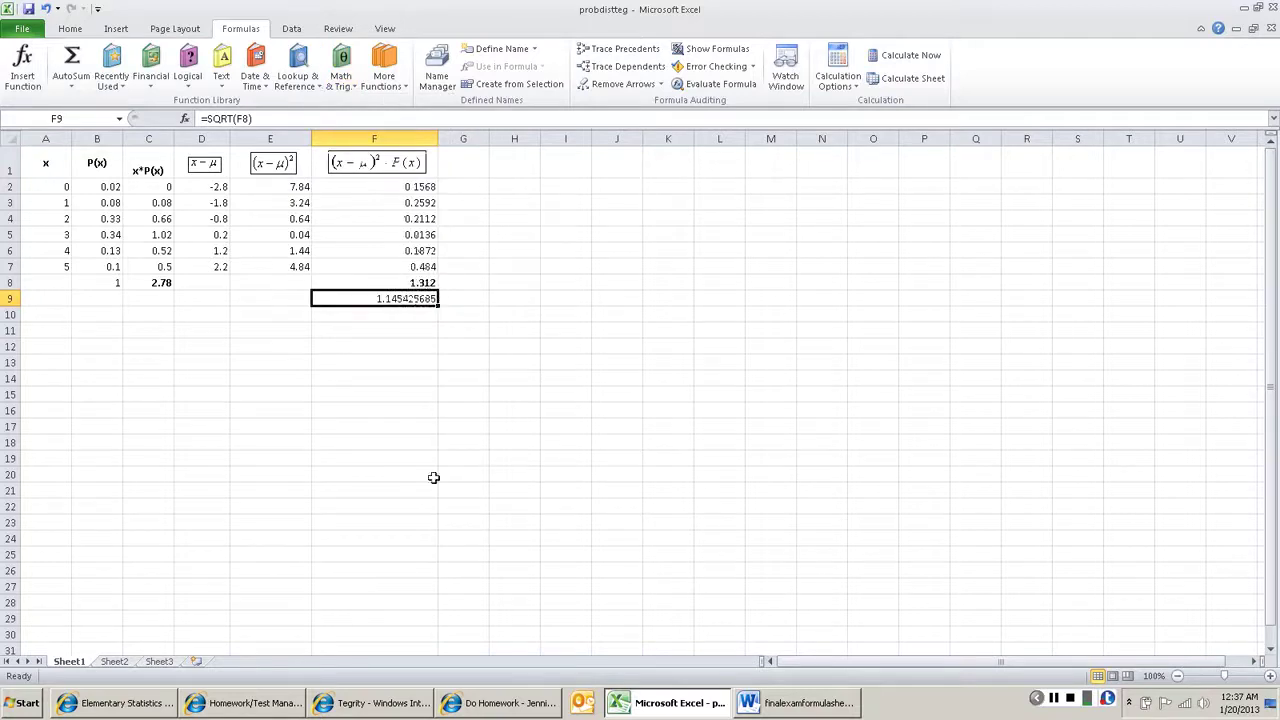
pyautogui.click(400, 203)
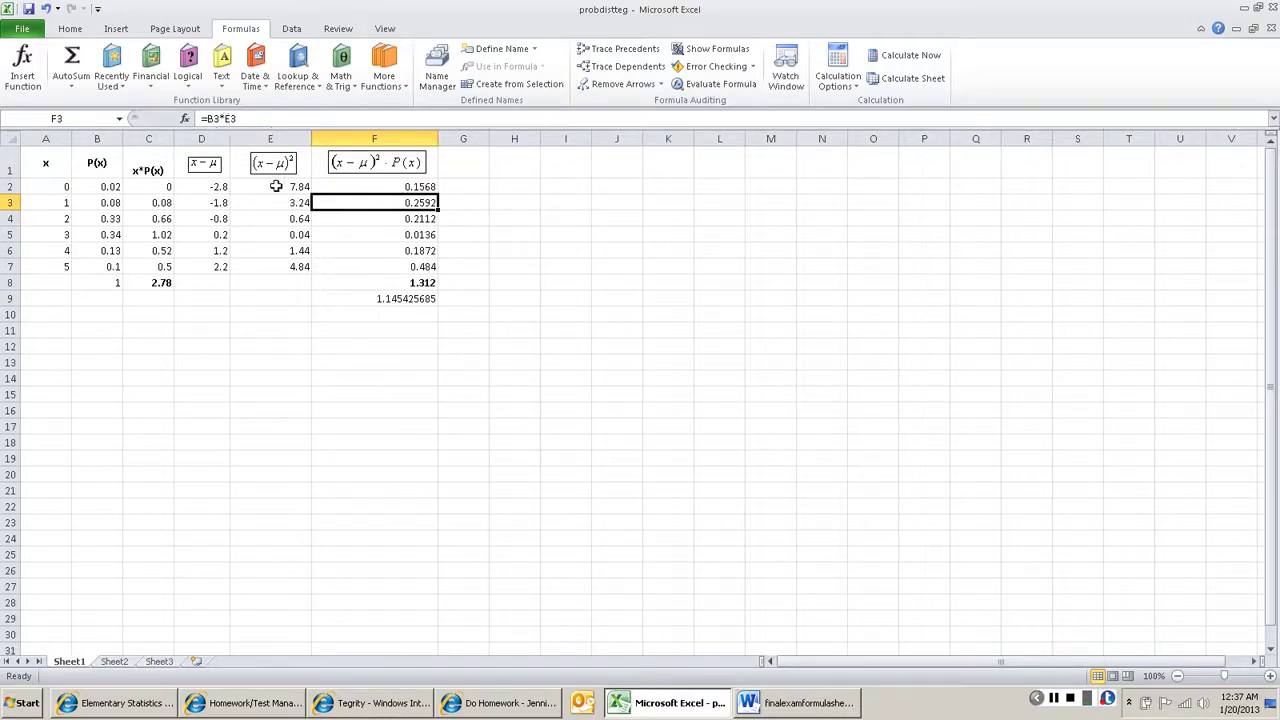
pyautogui.click(218, 192)
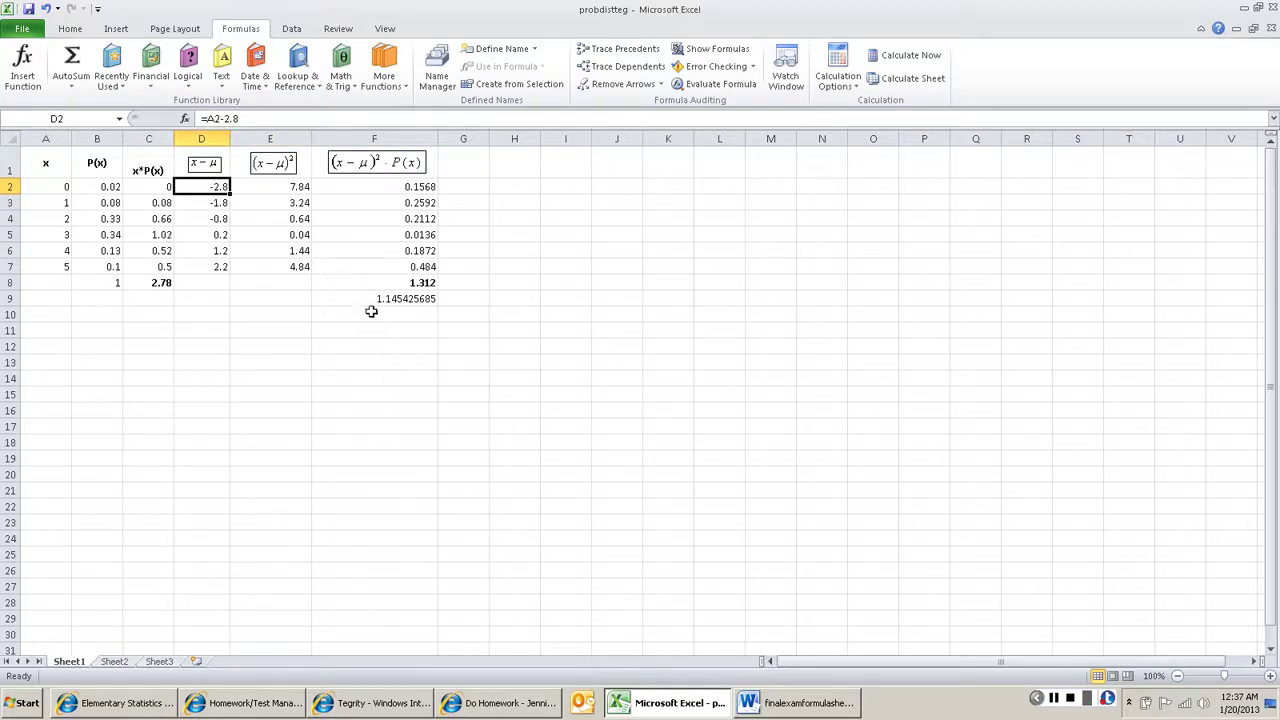
# Switch to the MathXL homework, choose option A for the standard deviation and enter 1.1 as its value
pyautogui.click(507, 704)
pyautogui.click(80, 409)
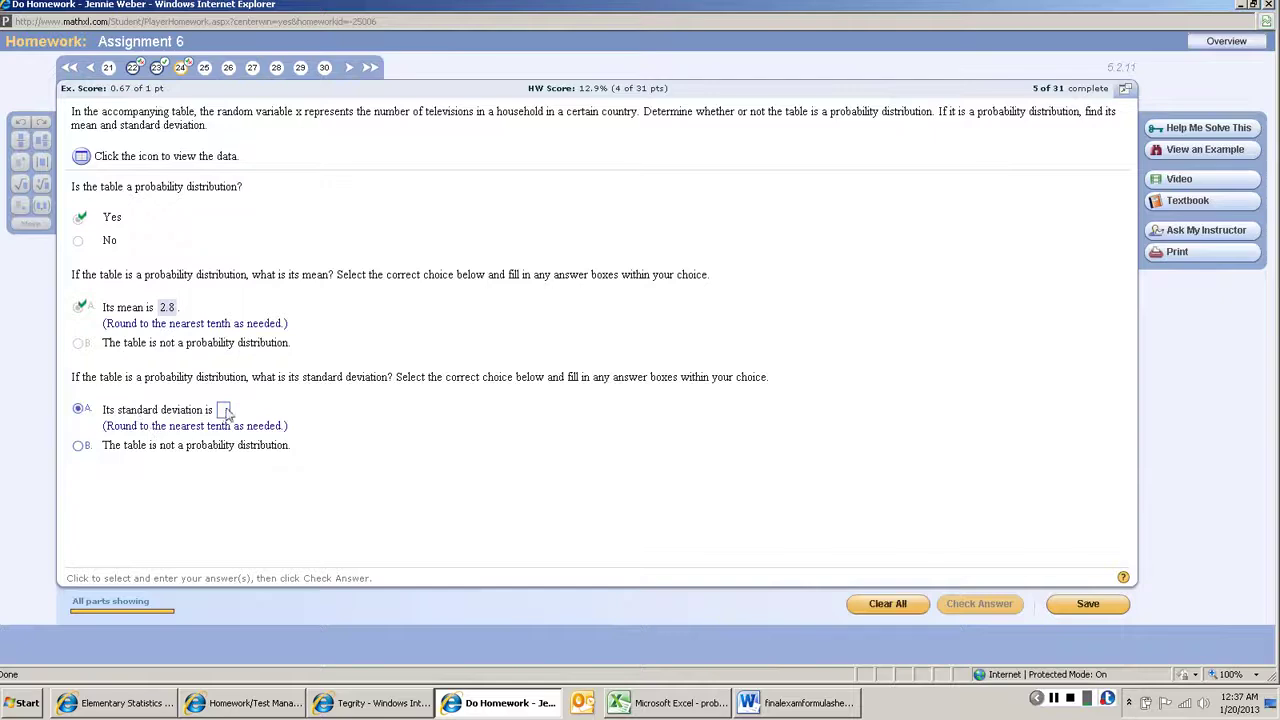
pyautogui.hotkey('alt', 'Tab')
pyautogui.hotkey('alt', 'Tab')
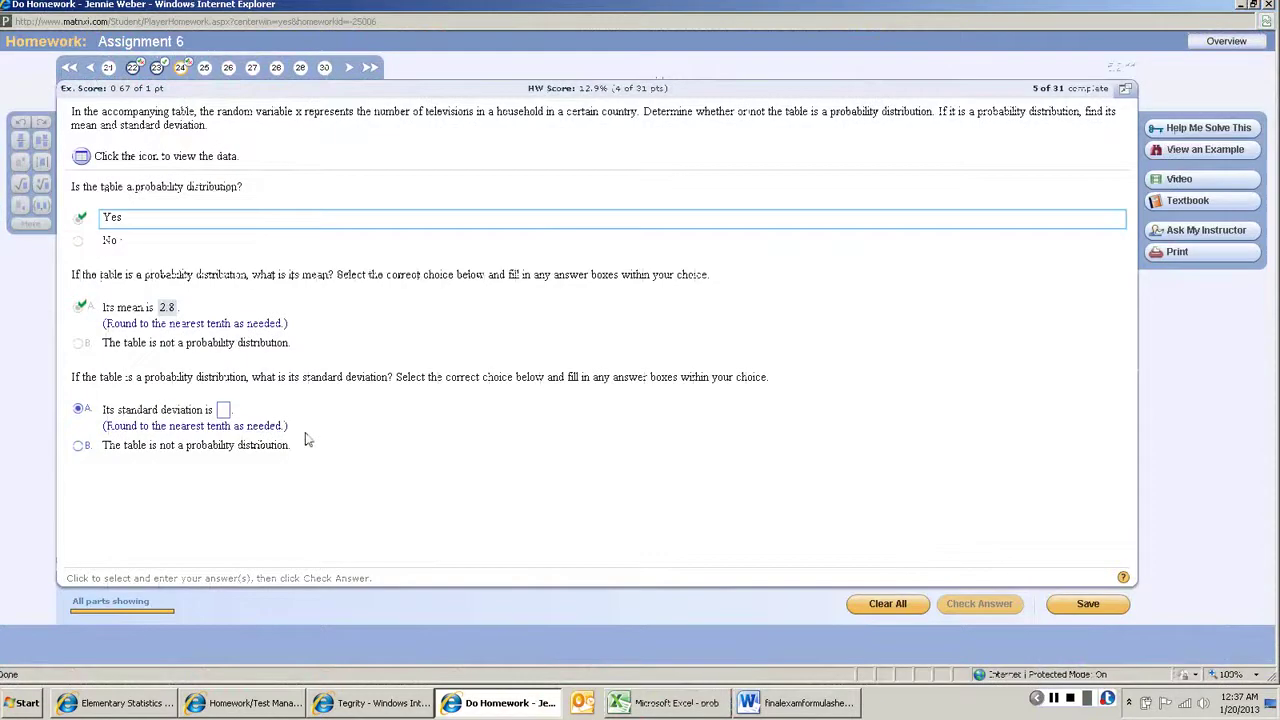
pyautogui.click(224, 418)
pyautogui.write('1.1')
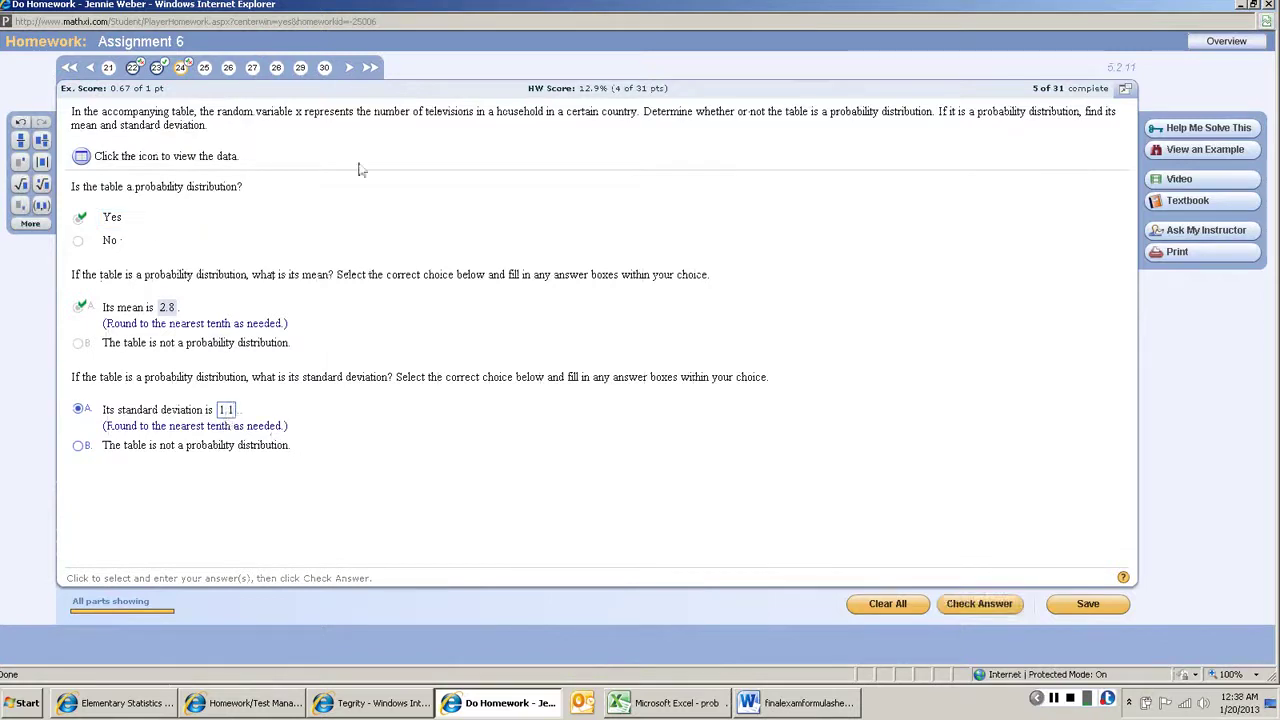
# Submit the standard deviation answer for checking, dismiss the feedback and switch back to the Excel workbook
pyautogui.click(975, 615)
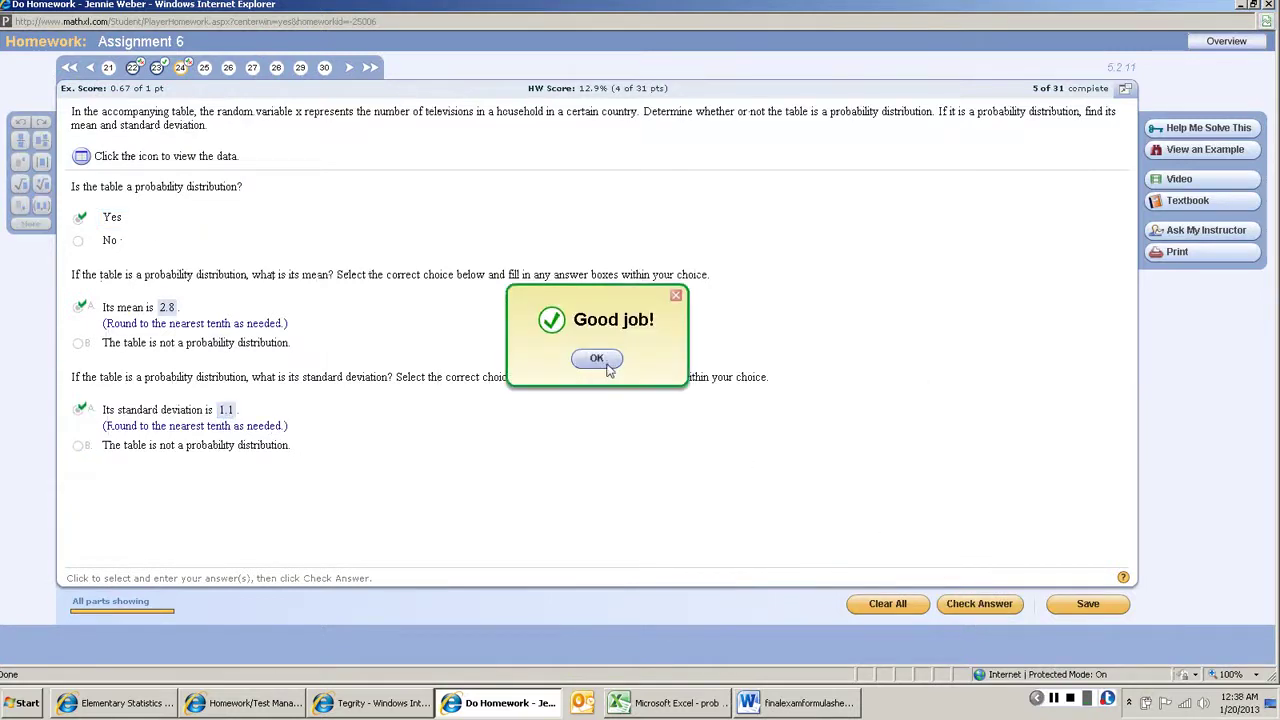
pyautogui.click(600, 366)
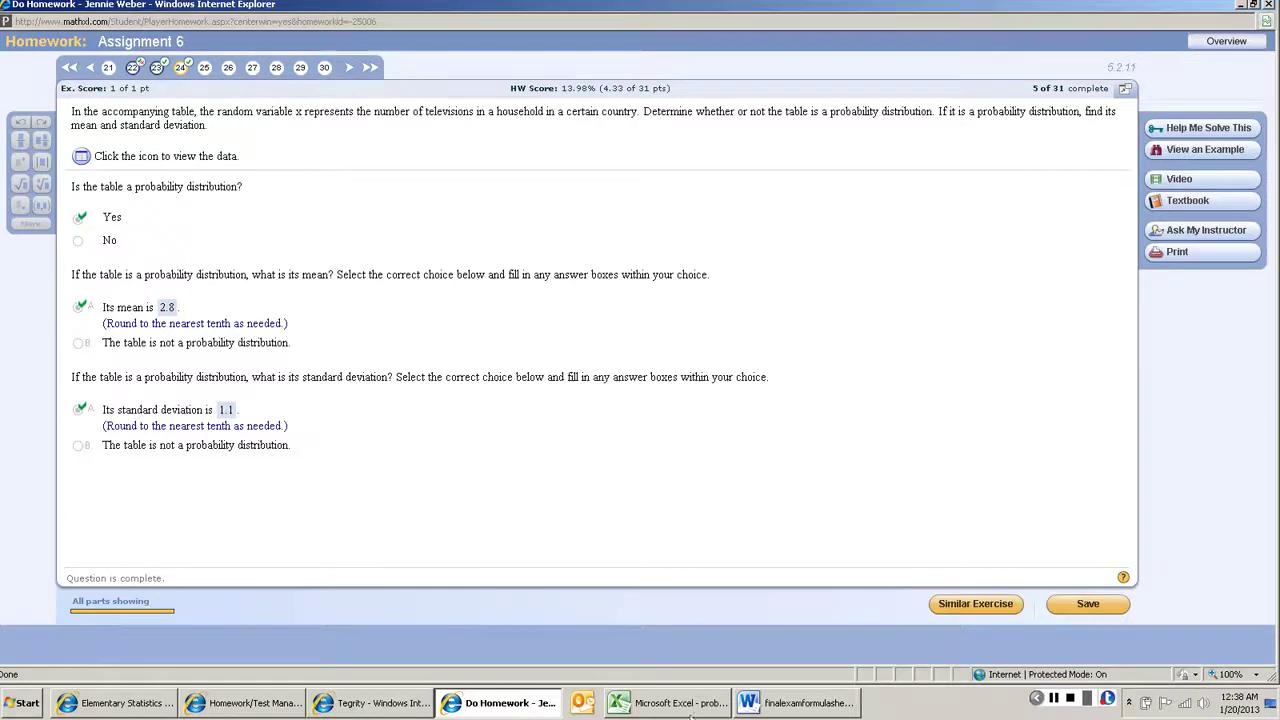
pyautogui.hotkey('alt', 'Tab')
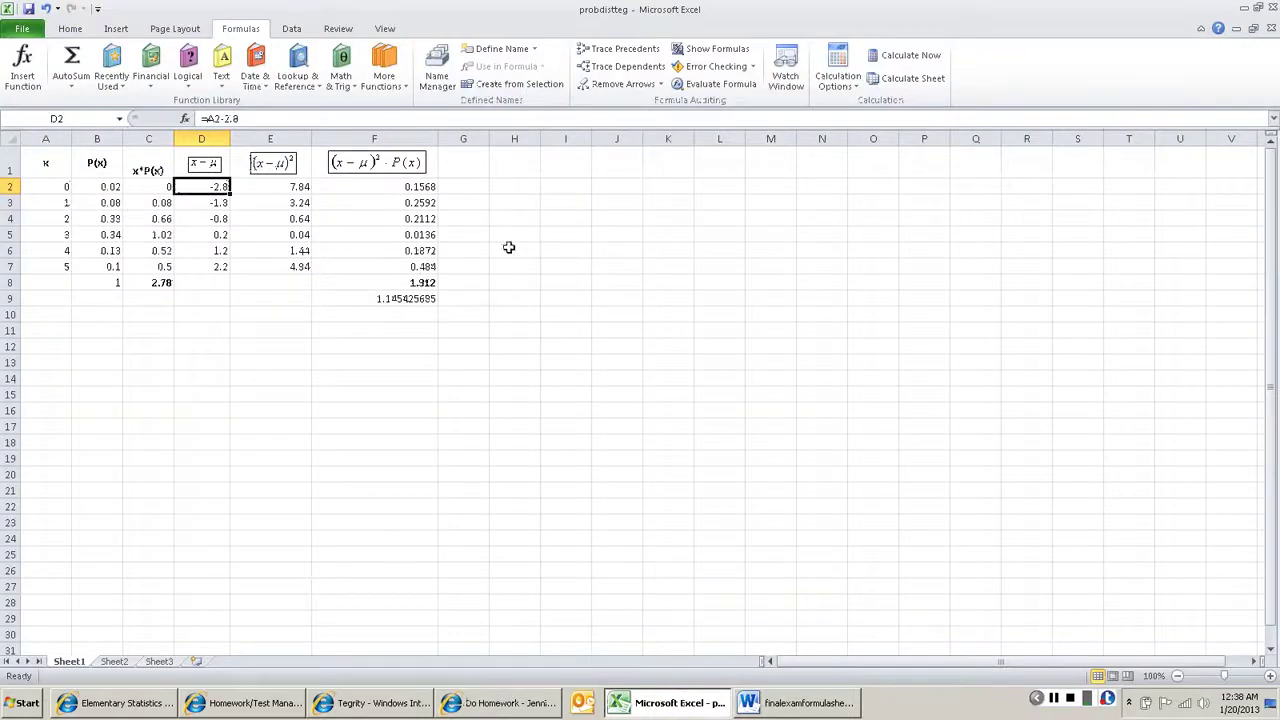